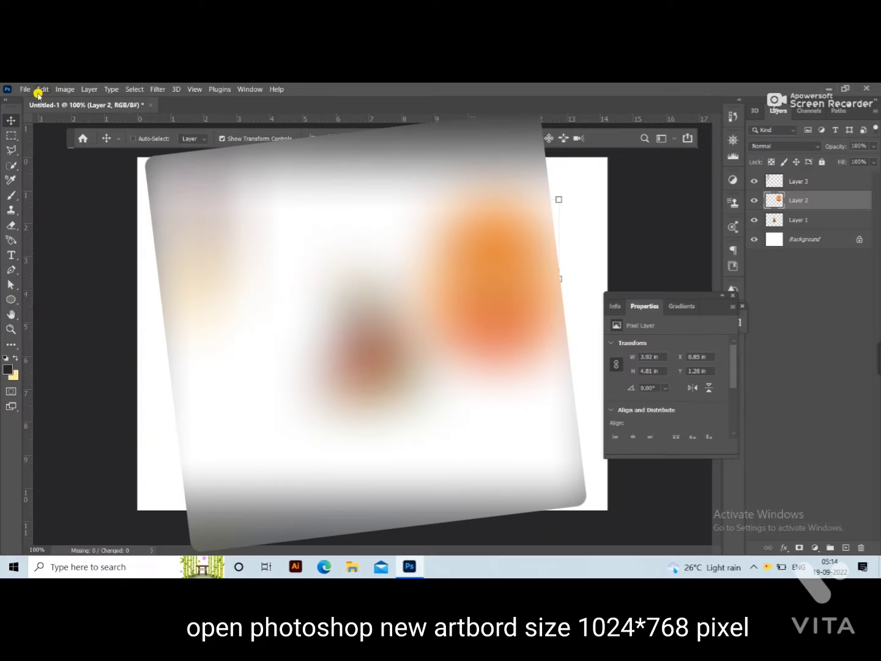
Step: Create a new blank 1024 × 768 px document with a white background
left_click(25, 88)
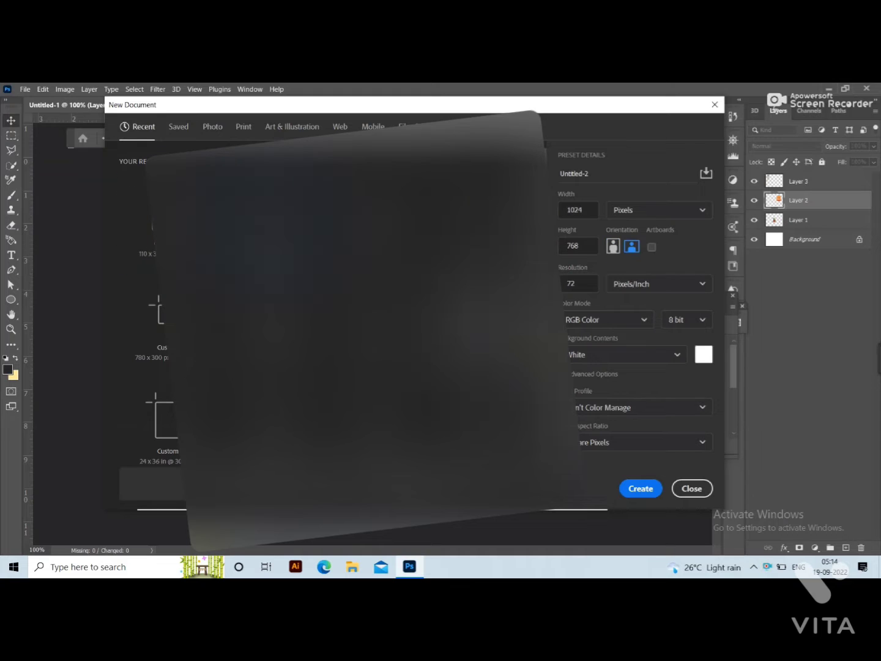
left_click(639, 489)
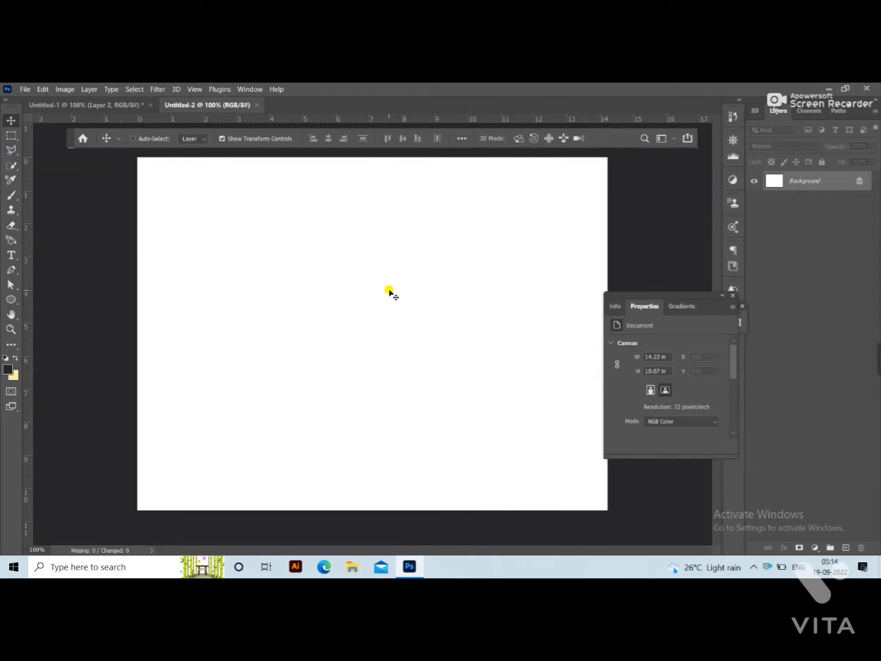
Step: Unlock the Background layer and bring up the Gradients presets panel
left_click(860, 181)
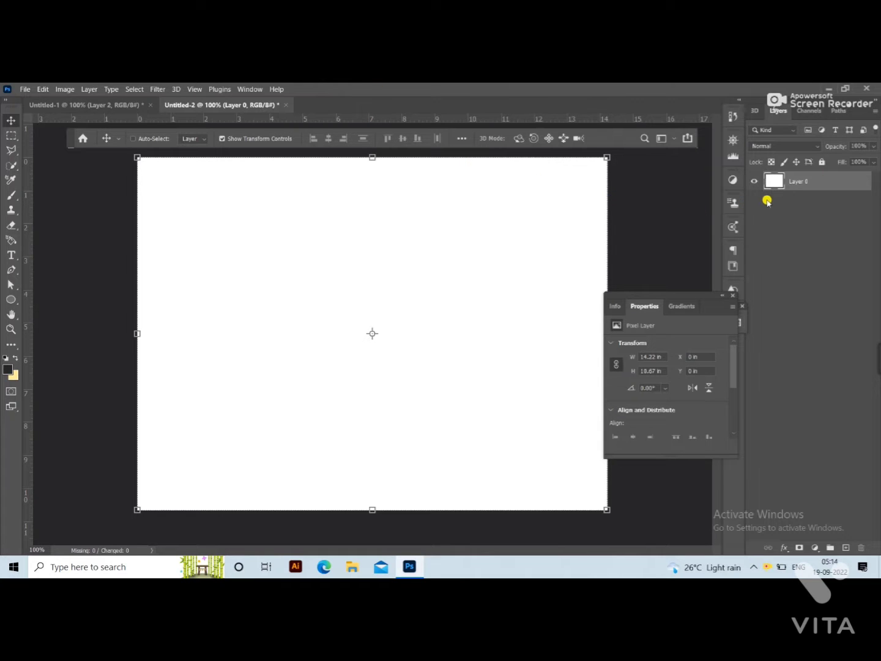
left_click(245, 90)
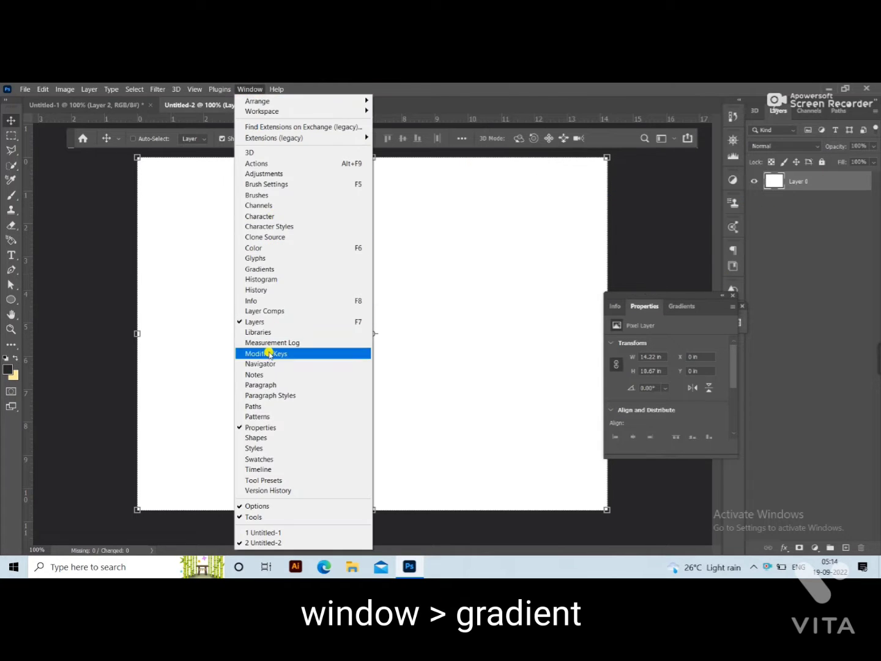
left_click(254, 270)
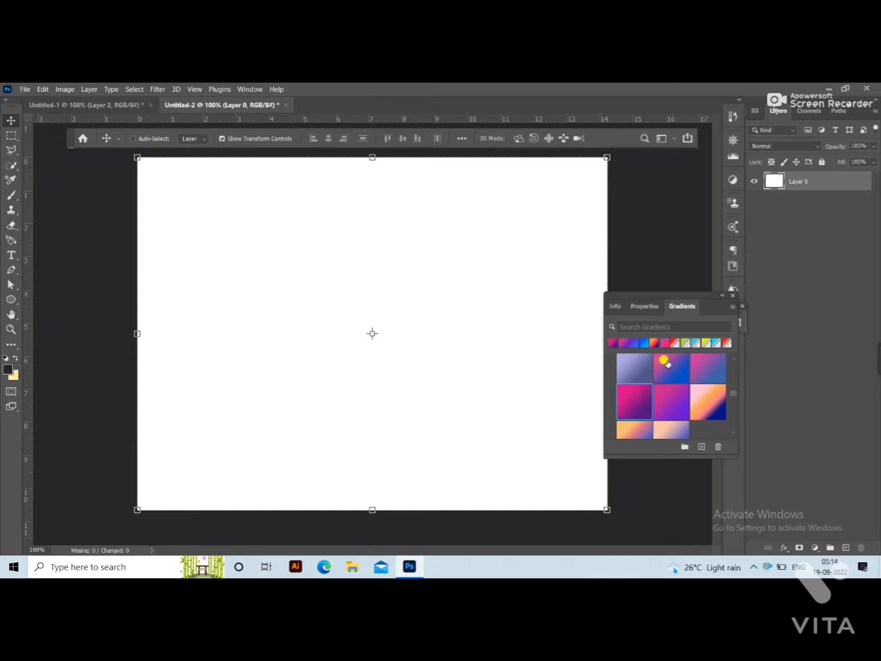
scroll(665, 361, "up", 2)
scroll(653, 366, "up", 2)
scroll(653, 366, "up", 2)
scroll(633, 376, "up", 2)
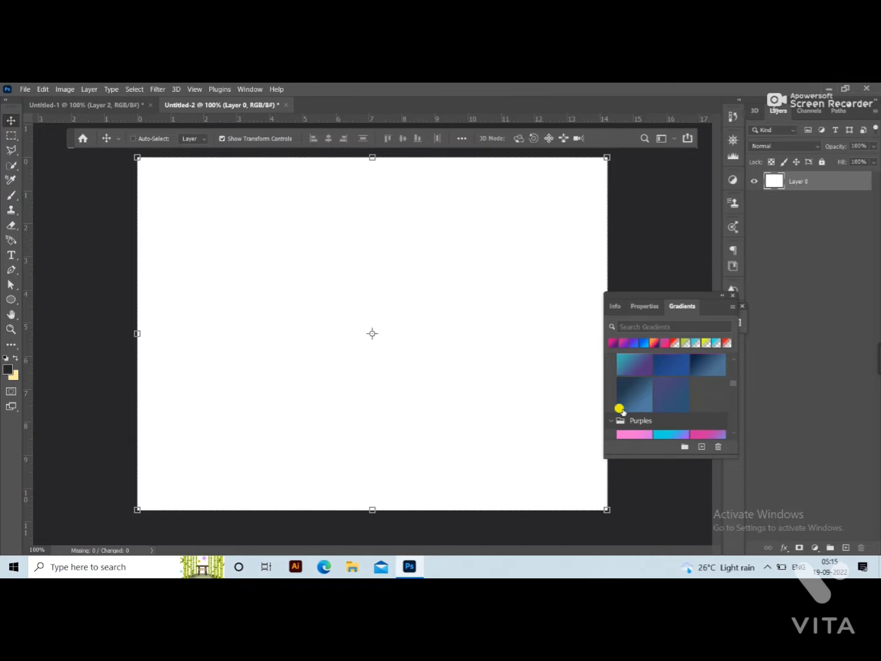
scroll(630, 423, "down", 2)
scroll(641, 415, "down", 2)
scroll(641, 414, "down", 2)
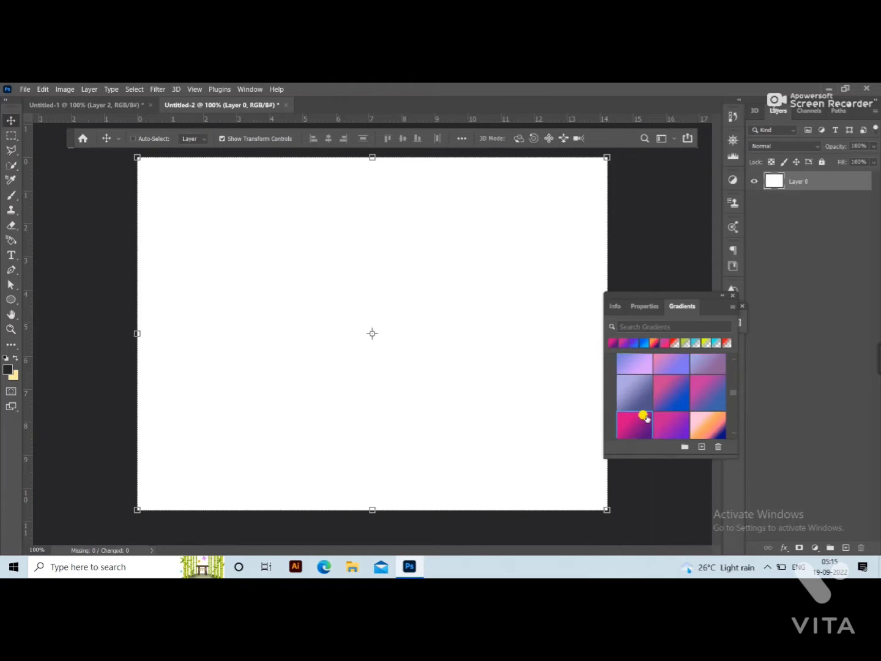
scroll(644, 405, "down", 1)
Step: Fill the canvas with the purple-to-pink gradient preset from the Purples folder
left_click(636, 387)
left_click(761, 252)
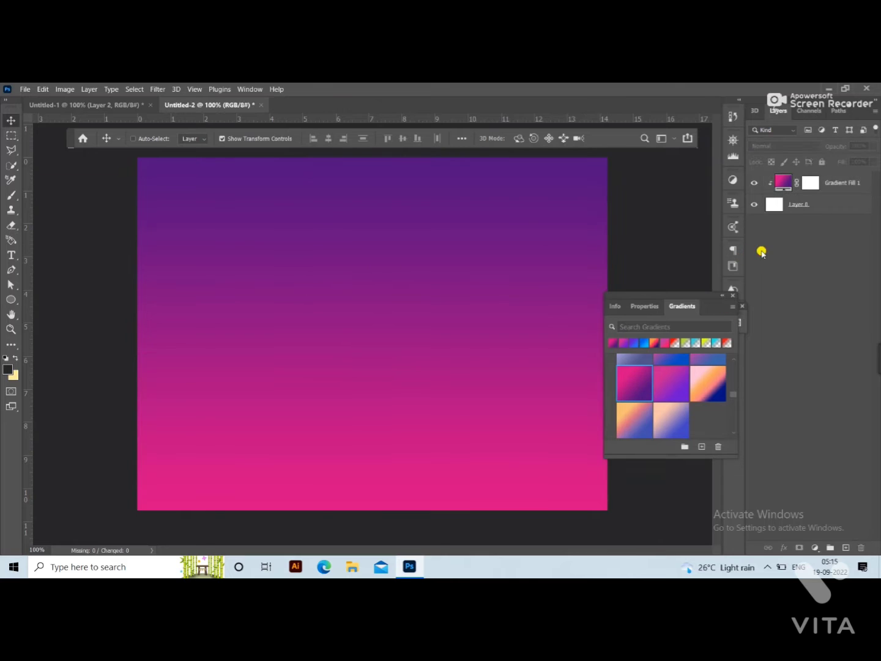
left_click(721, 295)
left_click(10, 300)
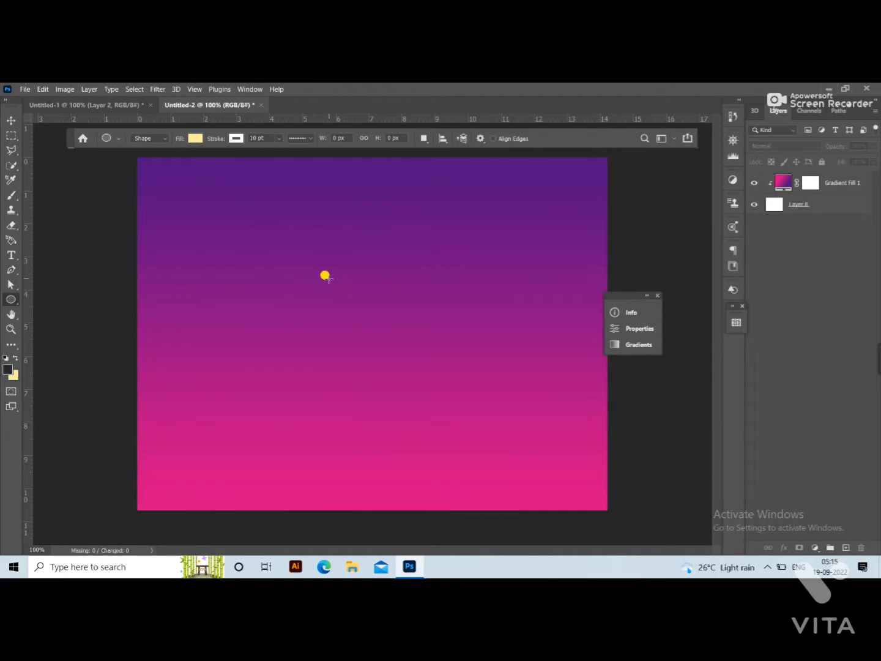
Step: Draw a pale yellow ellipse in the middle of the canvas with its stroke set to none
left_click_drag(323, 267, 497, 422)
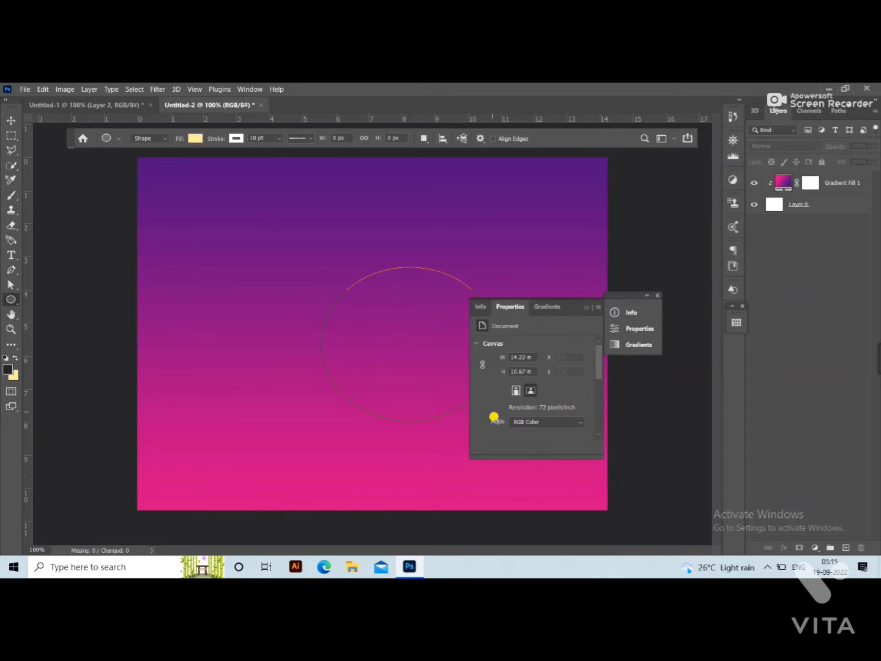
scroll(517, 431, "down", 2)
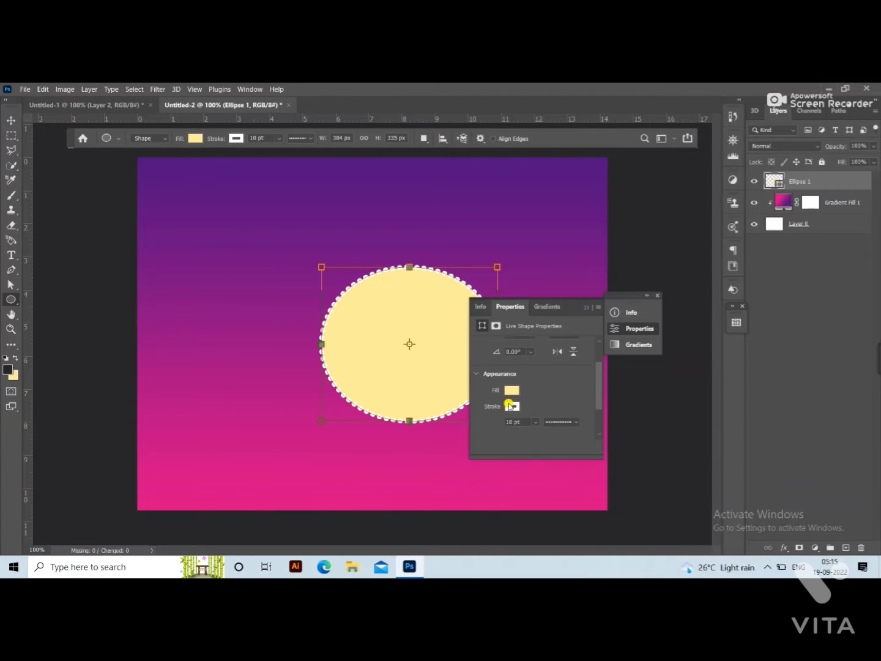
left_click(512, 404)
left_click(486, 381)
left_click(577, 304)
left_click_drag(578, 305, 692, 233)
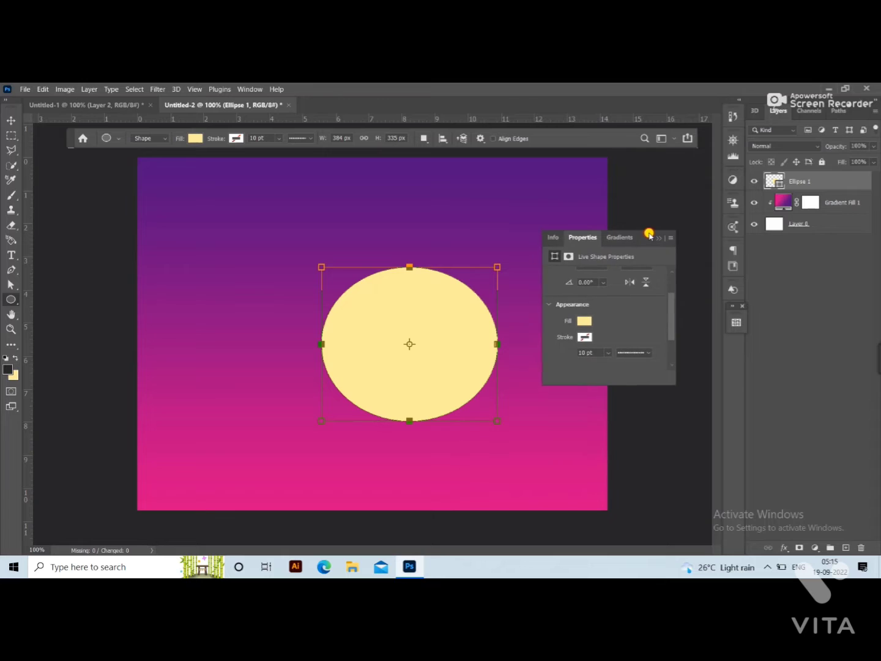
Step: Move the ellipse up toward the top centre of the canvas
left_click(15, 122)
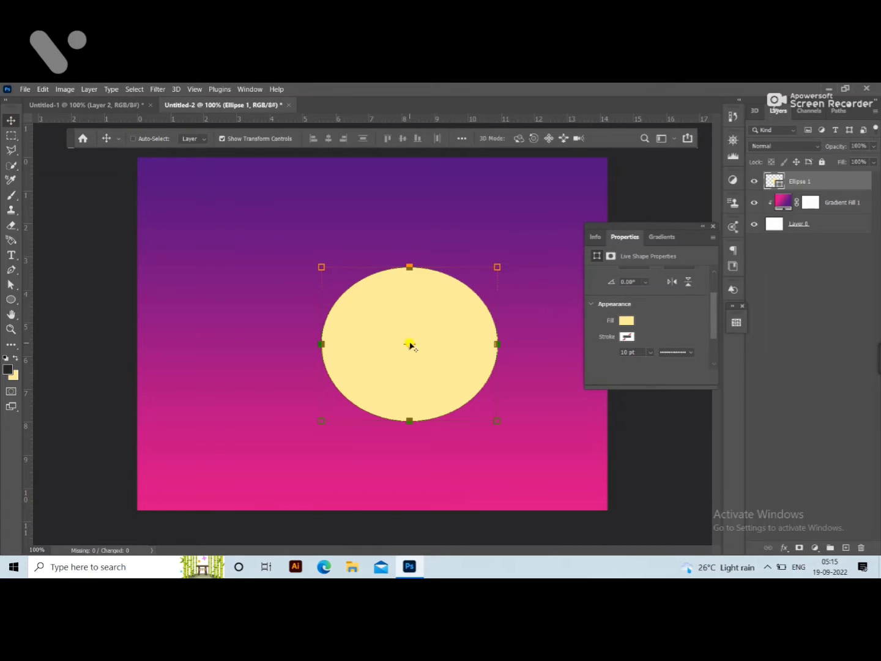
key("ctrl+t")
left_click_drag(450, 344, 416, 297)
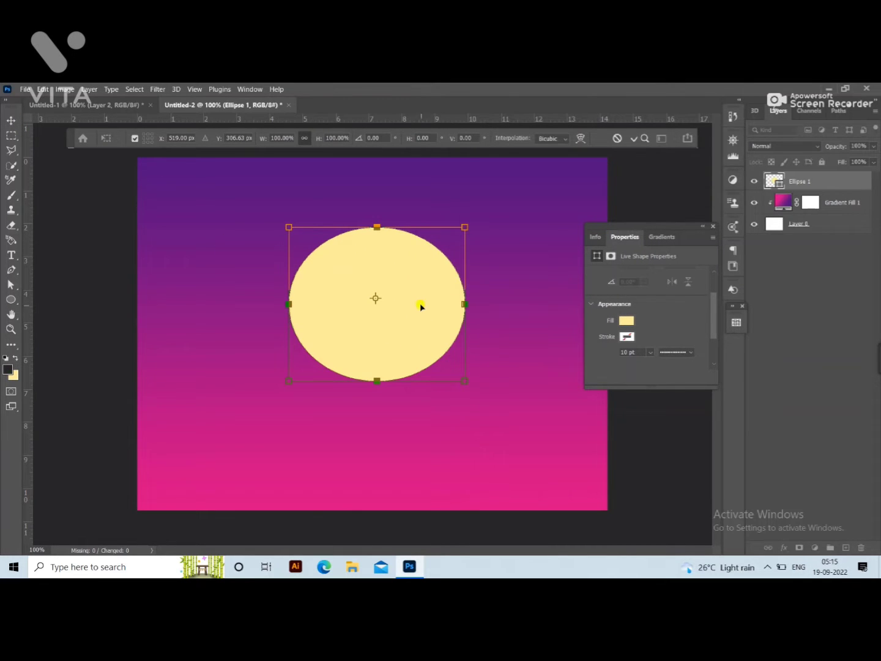
left_click(158, 89)
Step: Convert Ellipse 1 to a smart object and give it a 72.6 px Gaussian Blur
left_click(11, 119)
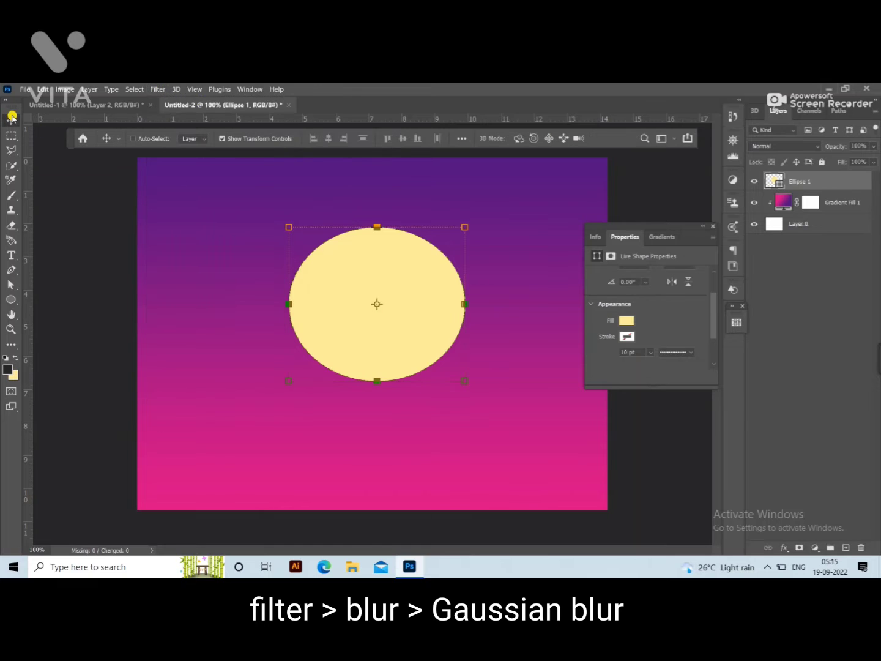
left_click(166, 90)
mouse_move(165, 226)
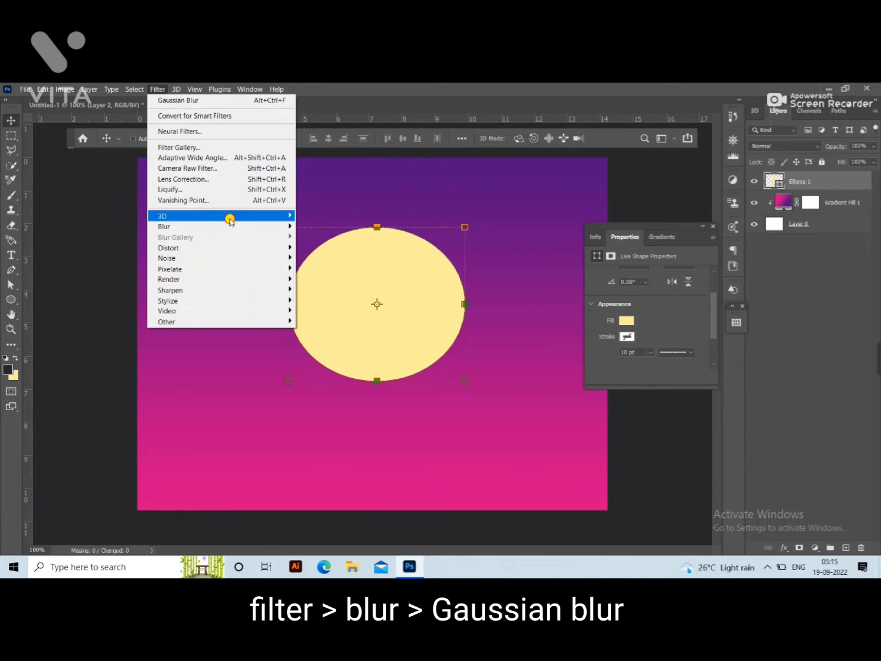
left_click(313, 267)
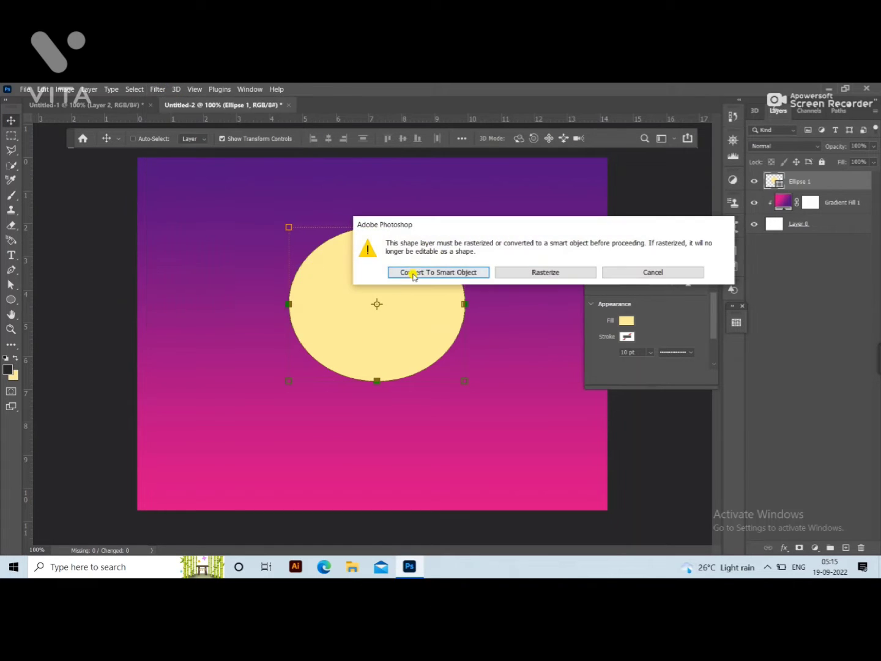
left_click(414, 273)
left_click_drag(564, 334, 548, 336)
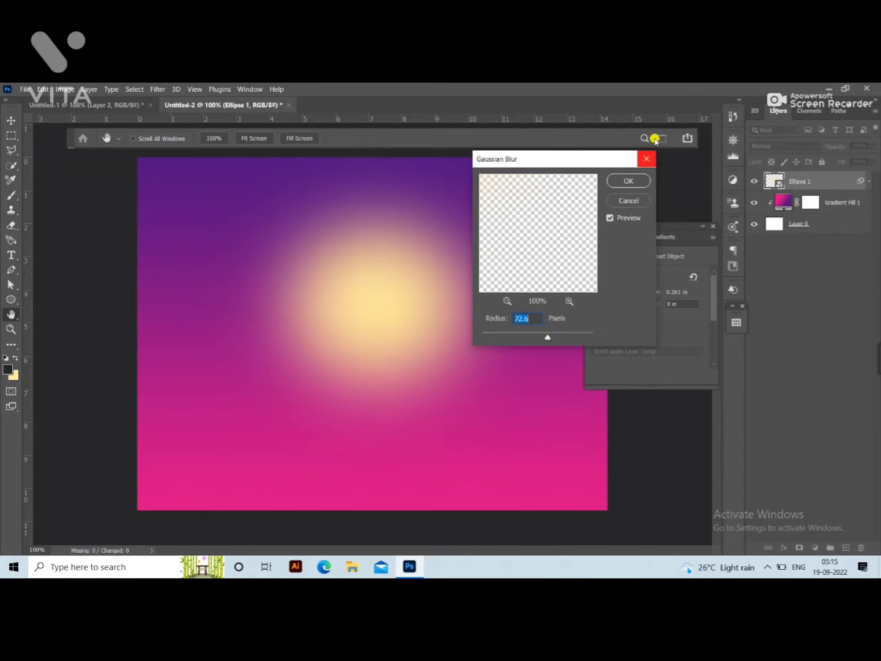
left_click(631, 180)
left_click(59, 104)
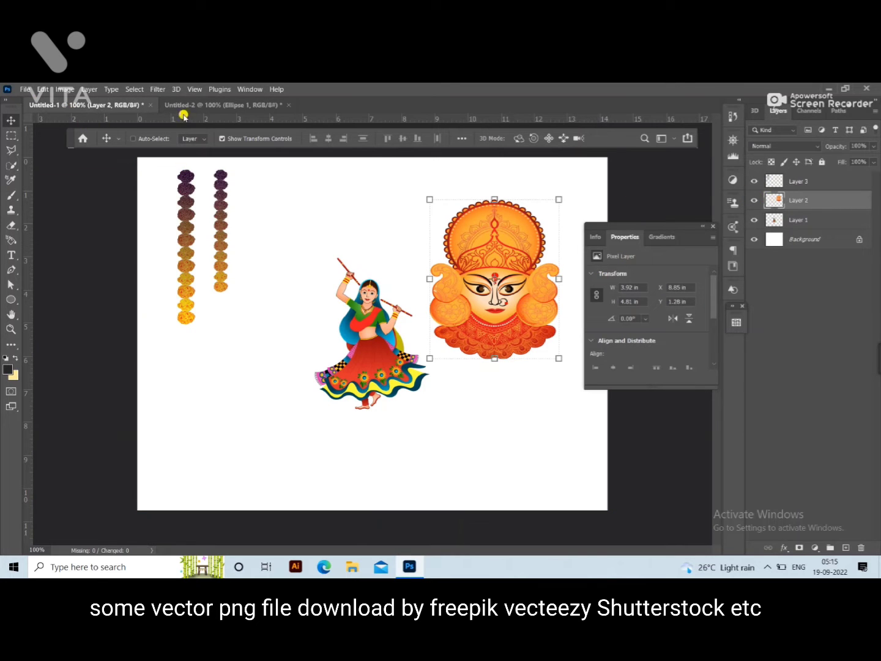
Step: Bring the goddess face into the poster, scaled to about 137% and centred over the glow
left_click_drag(183, 117, 391, 309)
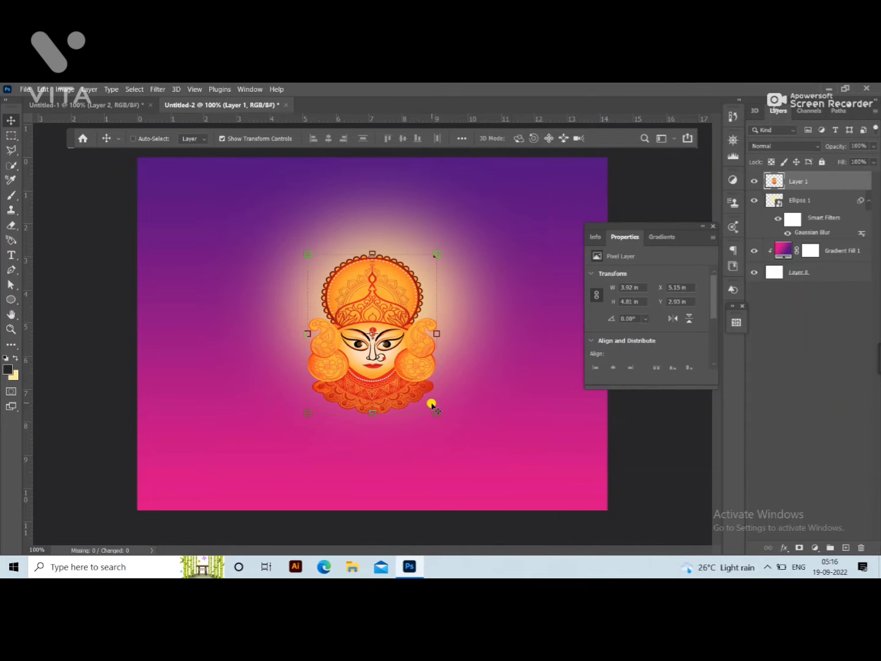
left_click_drag(434, 411, 478, 472)
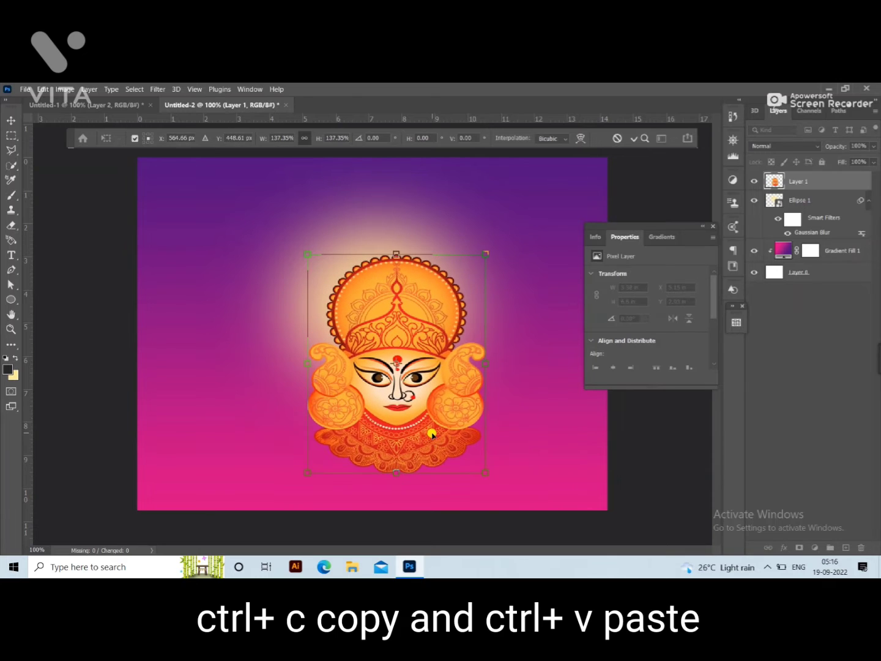
mouse_move(431, 437)
left_mouse_down()
mouse_move(404, 405)
mouse_move(407, 386)
left_mouse_up()
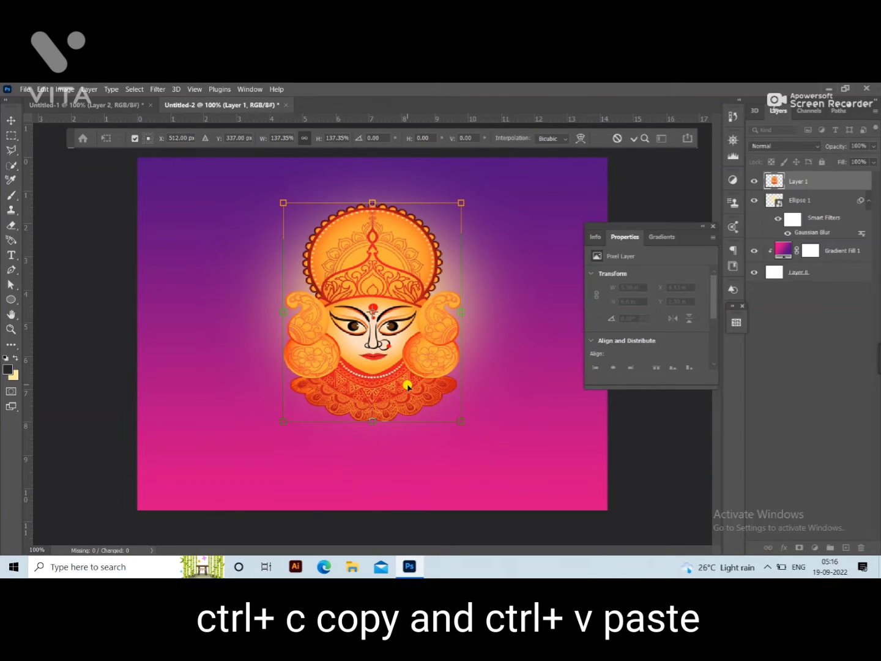
left_click(68, 105)
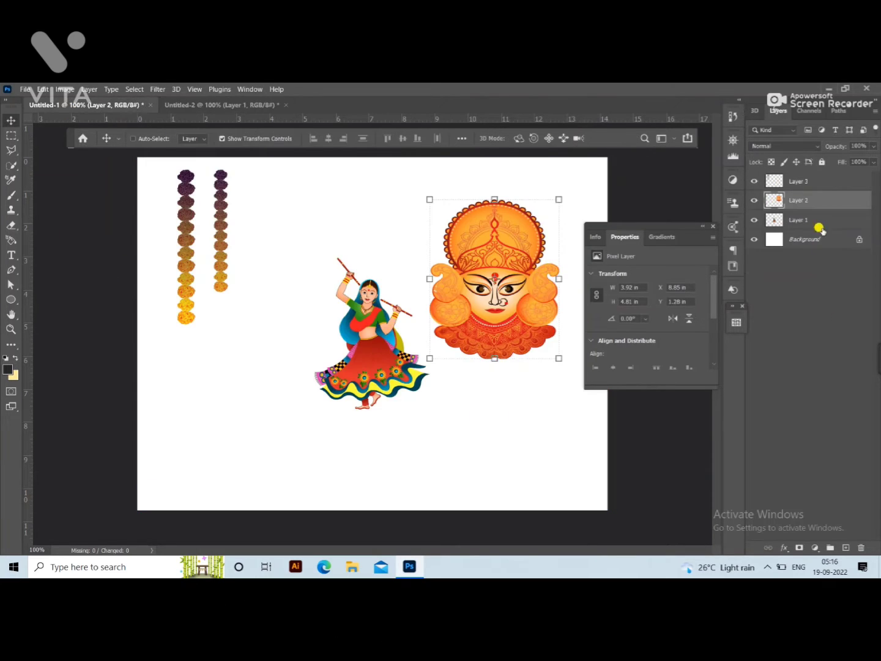
Step: Place the marigold garland at the top-left and a duplicate copy at the top-right
left_click(807, 180)
mouse_move(188, 130)
left_mouse_down()
mouse_move(331, 311)
mouse_move(200, 253)
left_mouse_up()
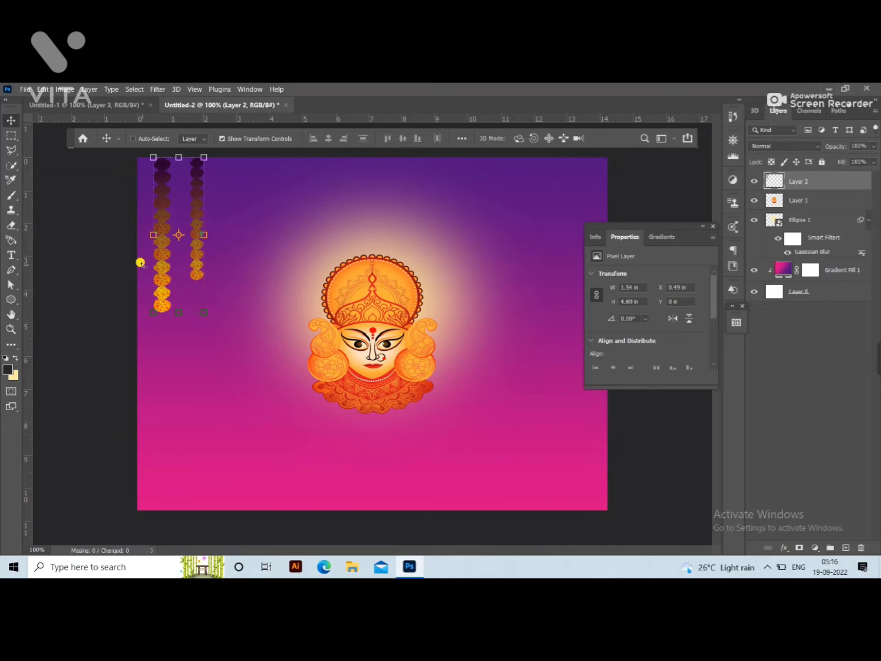
key("ctrl+j")
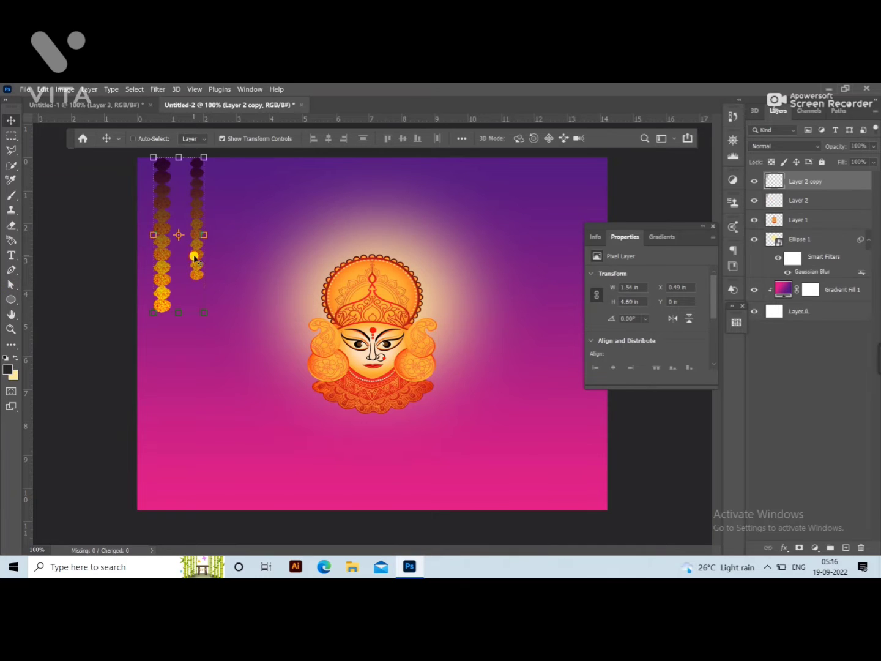
left_click_drag(194, 256, 561, 257)
Step: Bring the dancer into the poster, shrunk down at the bottom-left corner
left_click(126, 105)
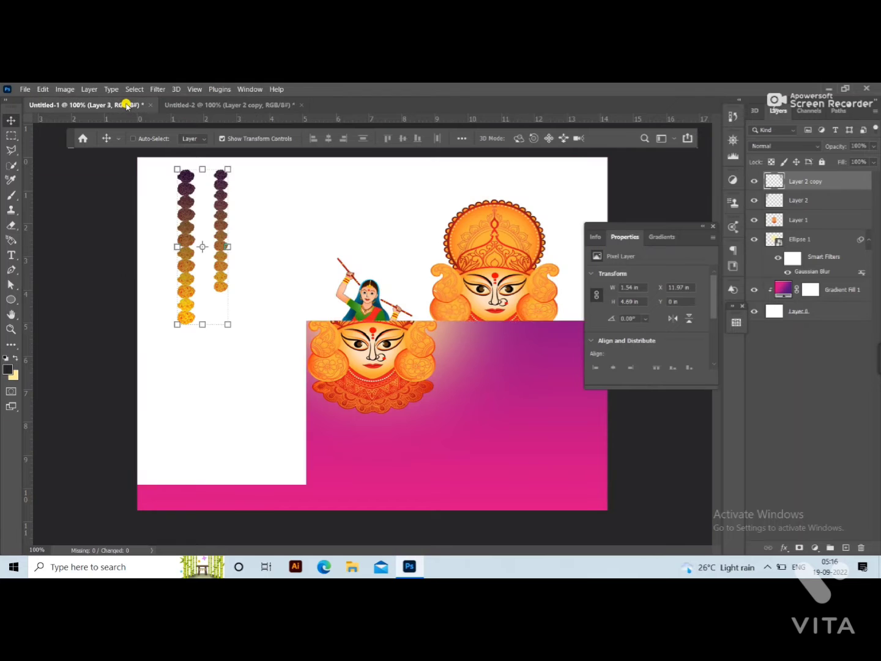
left_click(807, 221)
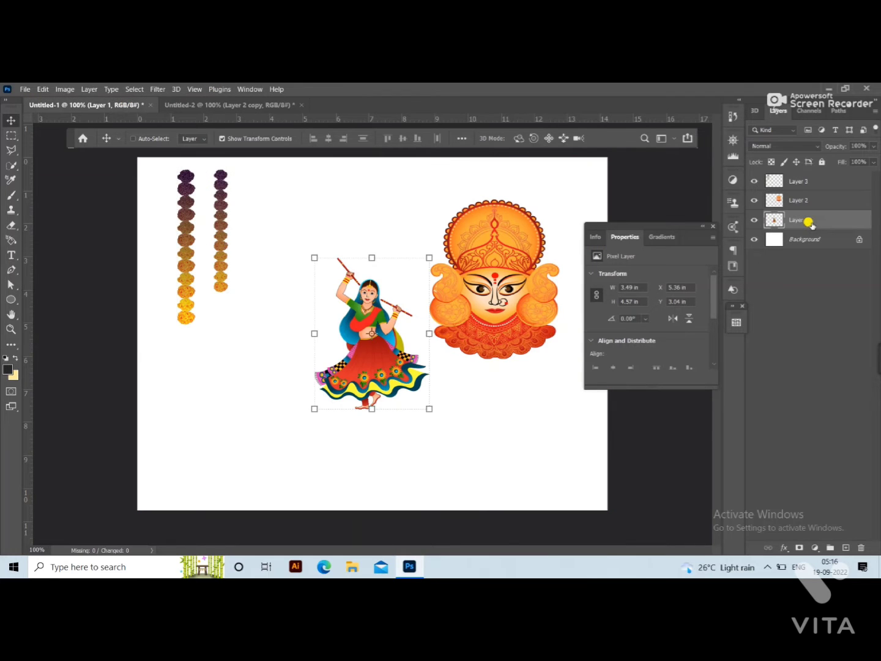
left_click(269, 105)
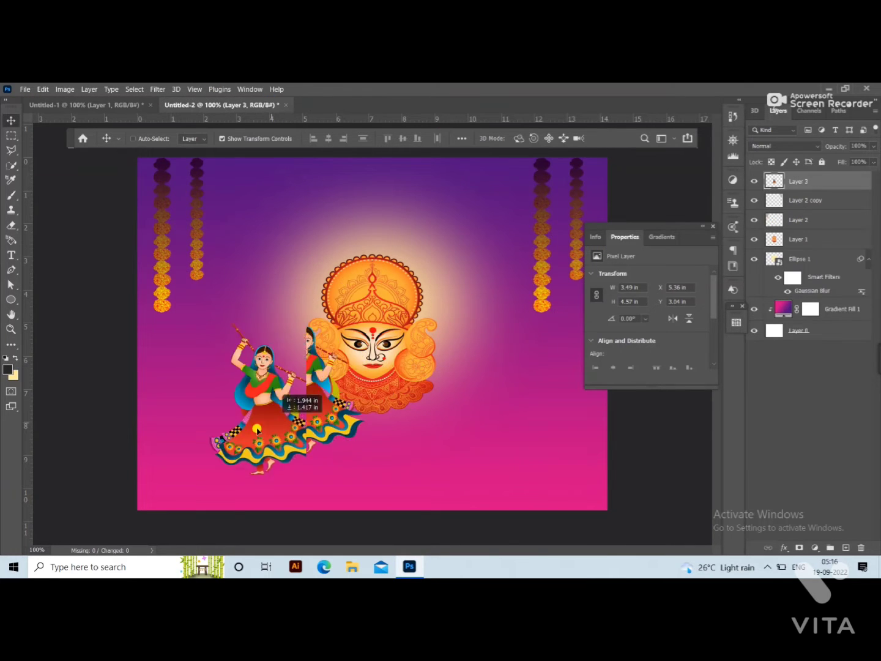
mouse_move(314, 409)
left_mouse_down()
mouse_move(254, 474)
mouse_move(244, 473)
left_mouse_up()
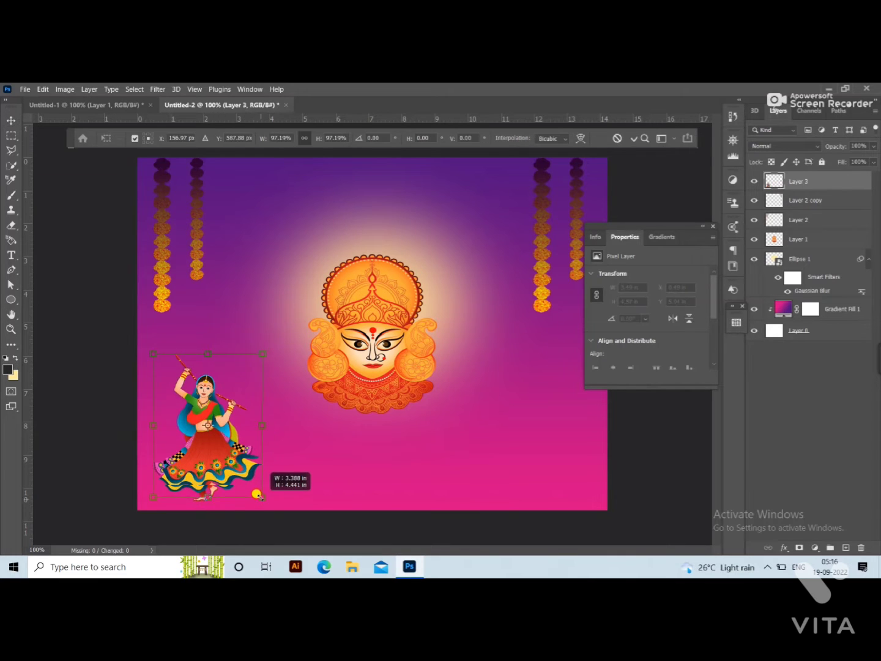
left_click_drag(208, 427, 208, 457)
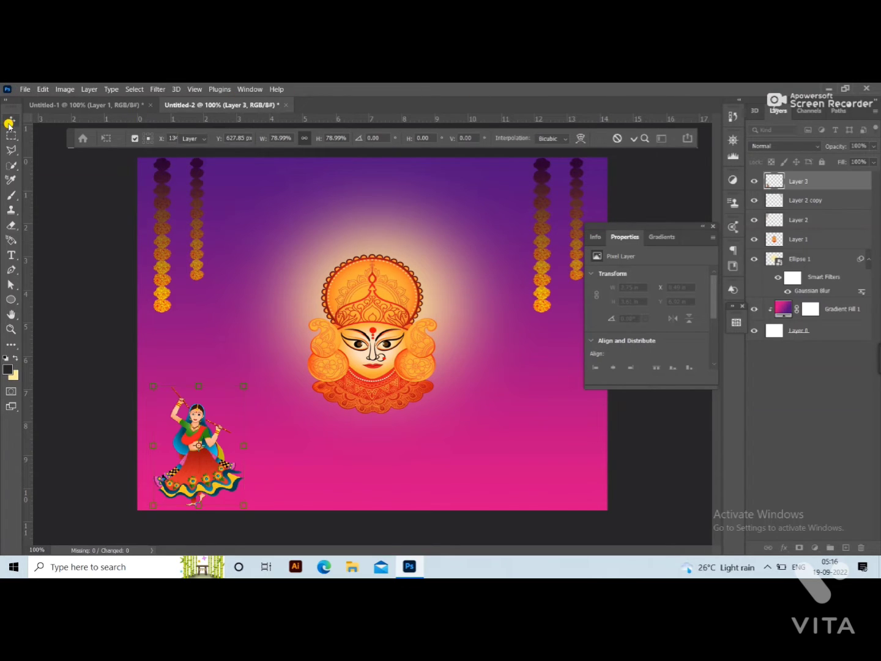
key("Return")
Step: Duplicate the dancer and position the copy at the bottom-right
key("ctrl+j")
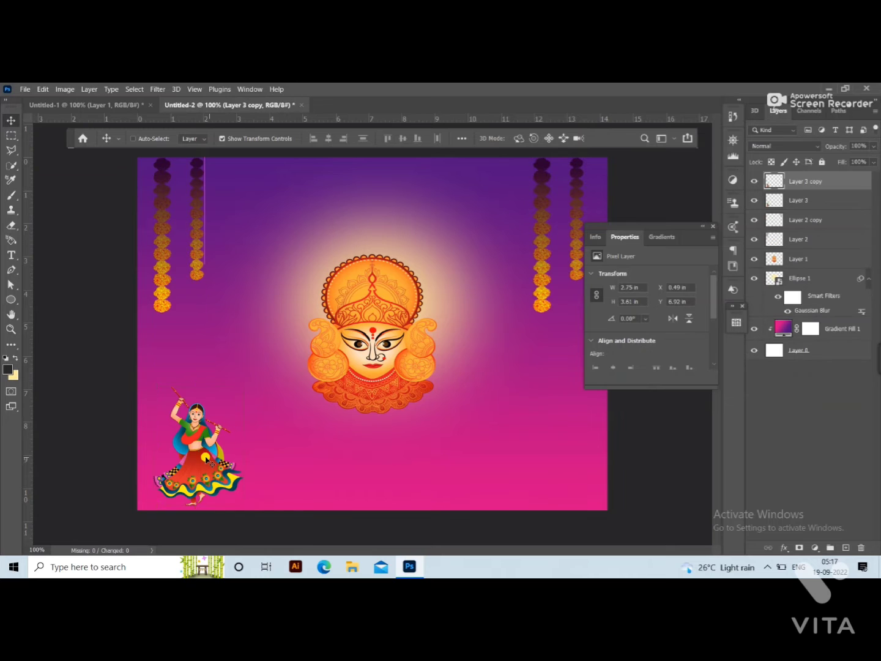
left_click_drag(206, 458, 570, 457)
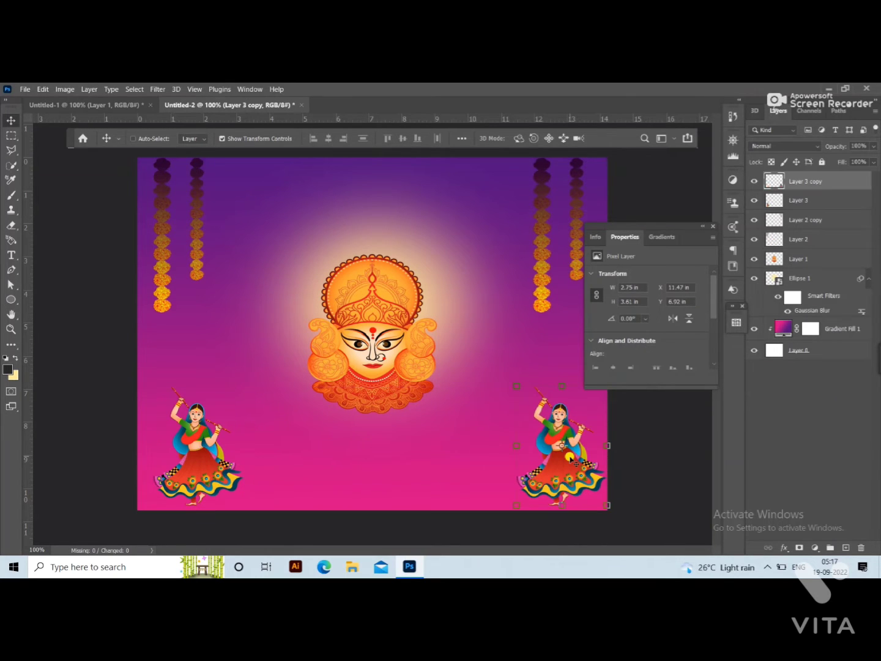
key("Left")
key("Left")
key("Left")
key("Left")
key("Left")
key("Left")
Step: Scale up the goddess face layer (Layer 1) and shift it slightly up-left
left_click(809, 257)
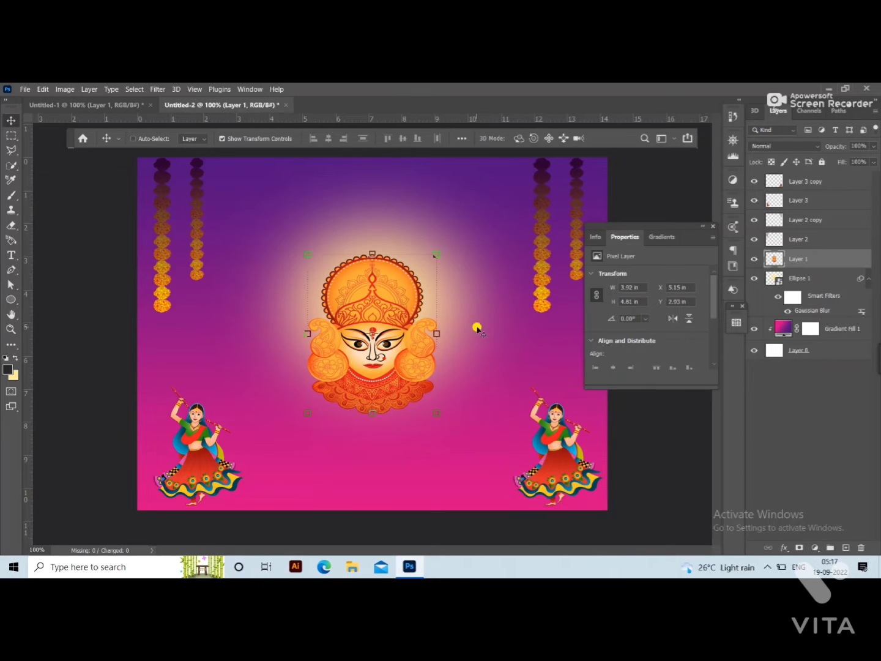
left_click_drag(434, 411, 478, 481)
left_click_drag(430, 454, 414, 395)
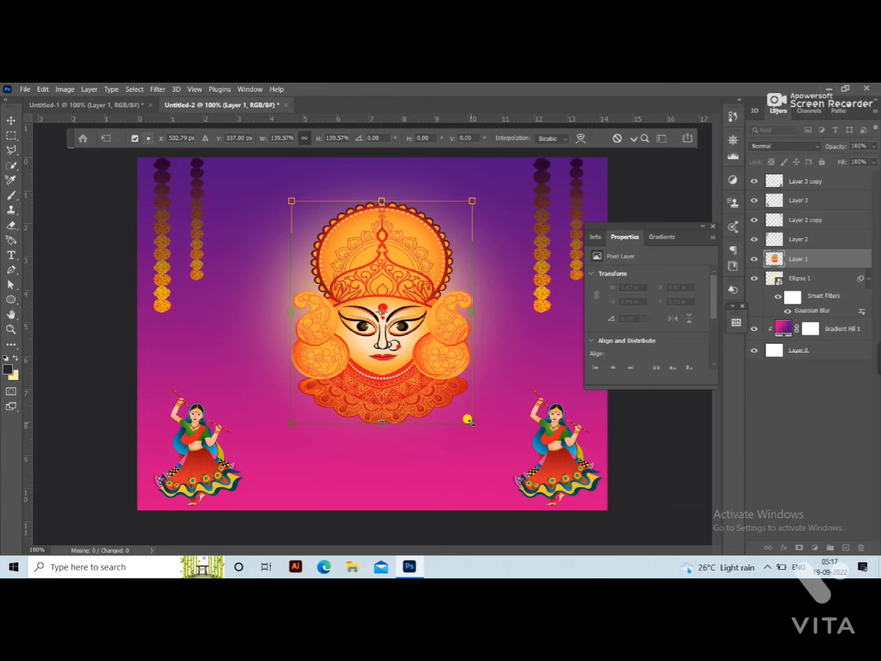
left_click_drag(467, 420, 476, 429)
left_click_drag(437, 399, 427, 397)
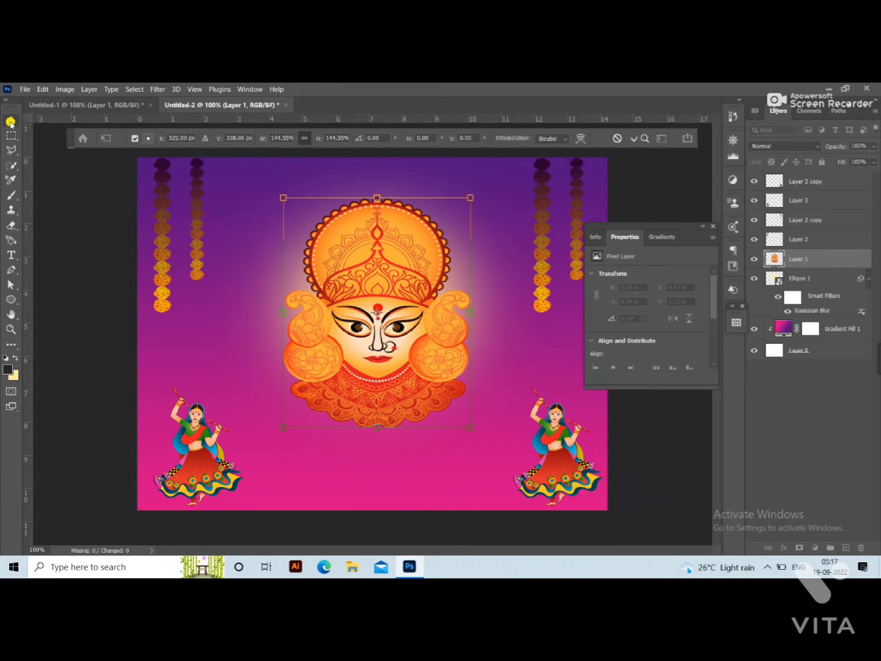
key("Return")
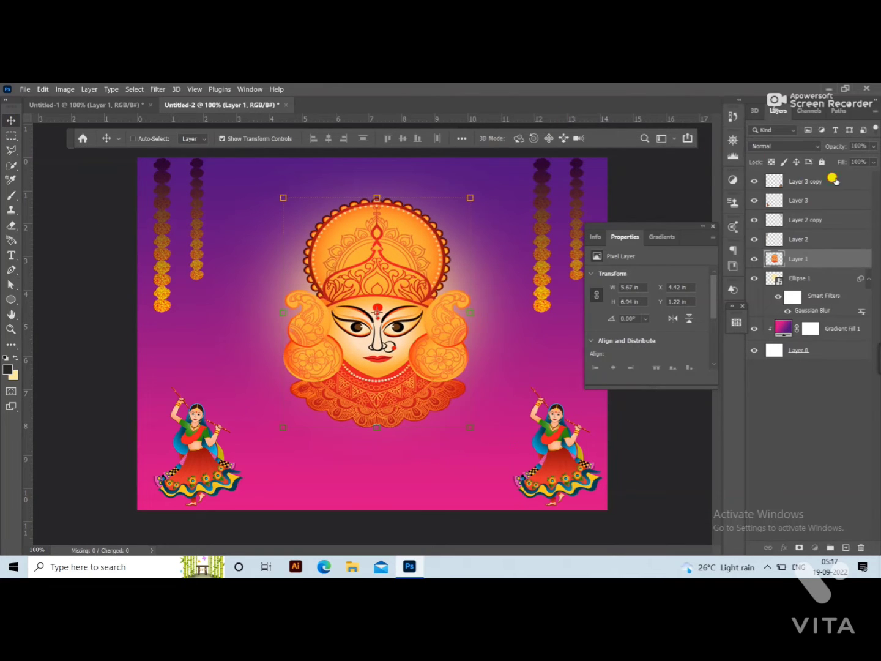
left_click(828, 181)
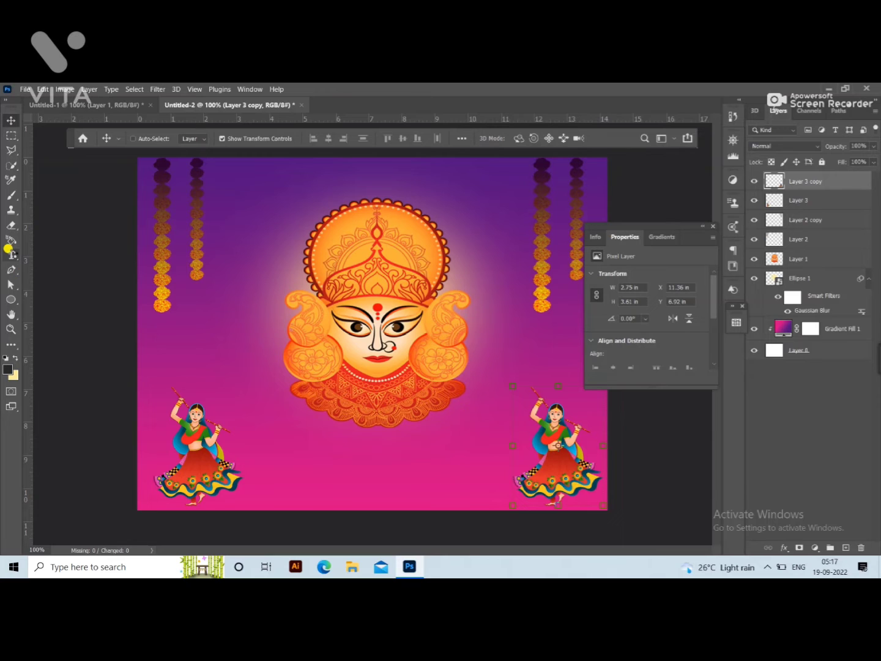
left_click(8, 250)
Step: Type 'Happy' as white text below the goddess face
left_click(326, 460)
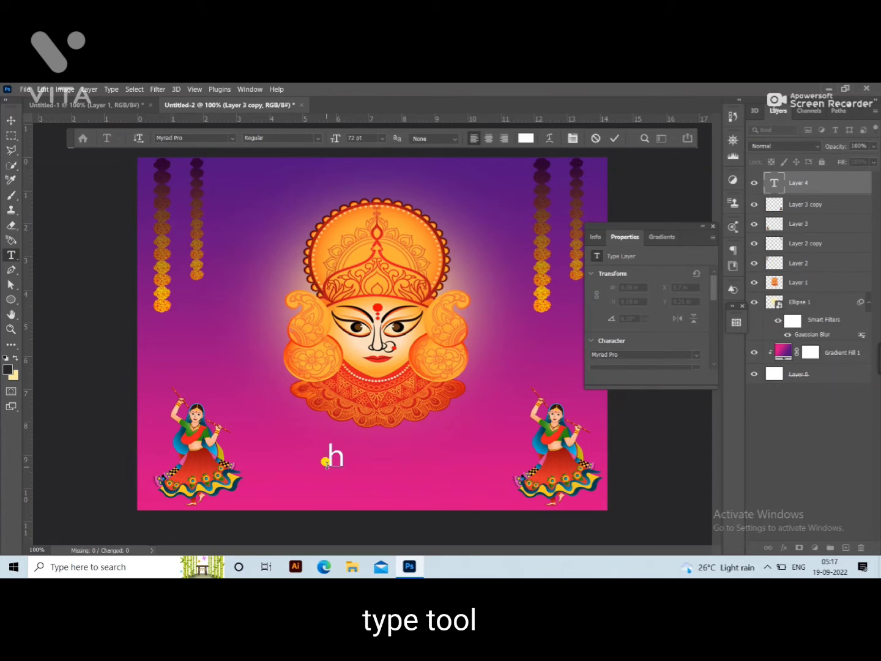
type("Happy")
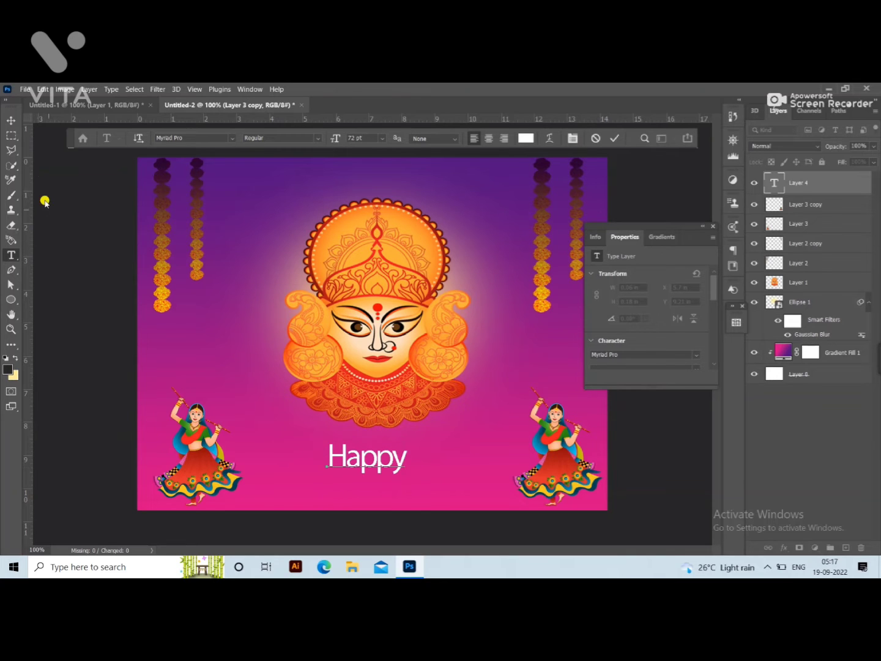
left_click(11, 120)
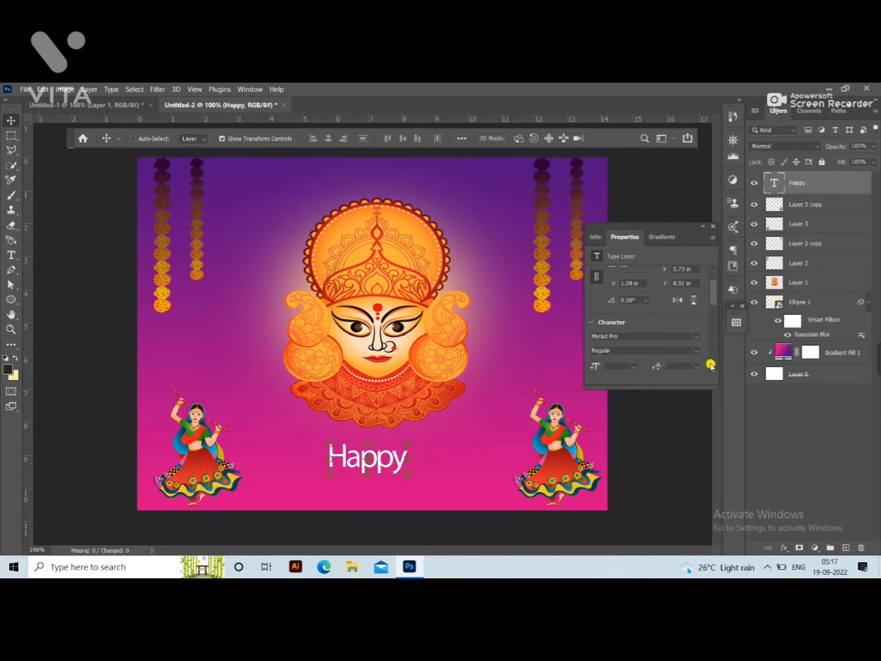
Step: Set the 'Happy' text to Arial Rounded MT Bold
left_click(697, 337)
scroll(755, 254, "up", 5)
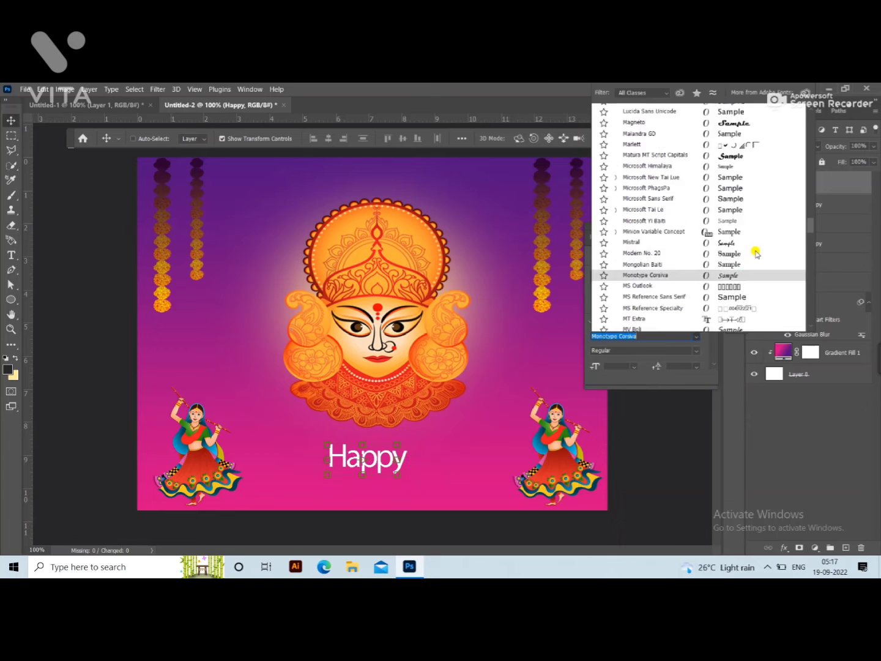
scroll(755, 251, "up", 3)
scroll(755, 252, "up", 4)
scroll(756, 251, "up", 3)
left_click_drag(807, 203, 805, 140)
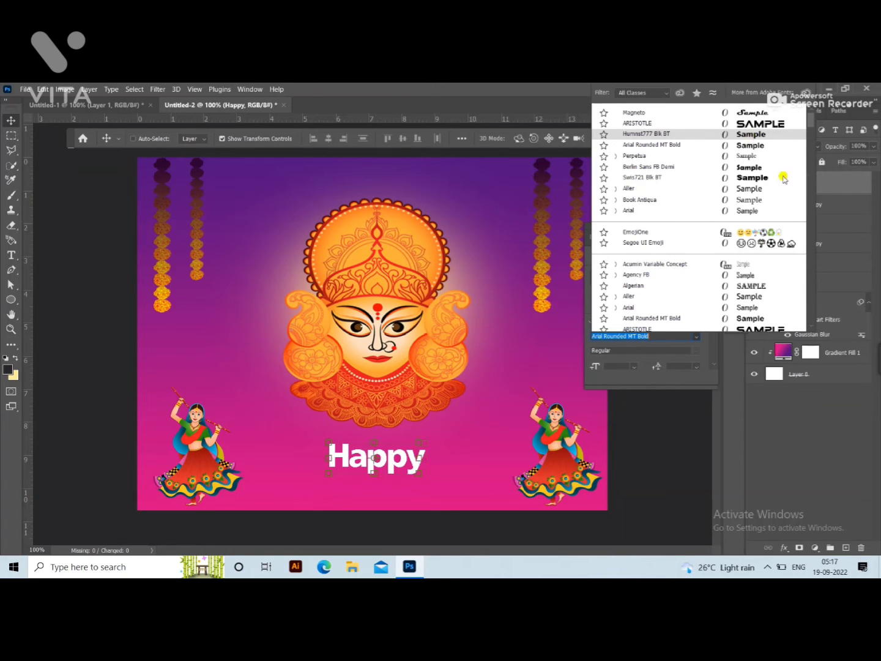
left_click(757, 145)
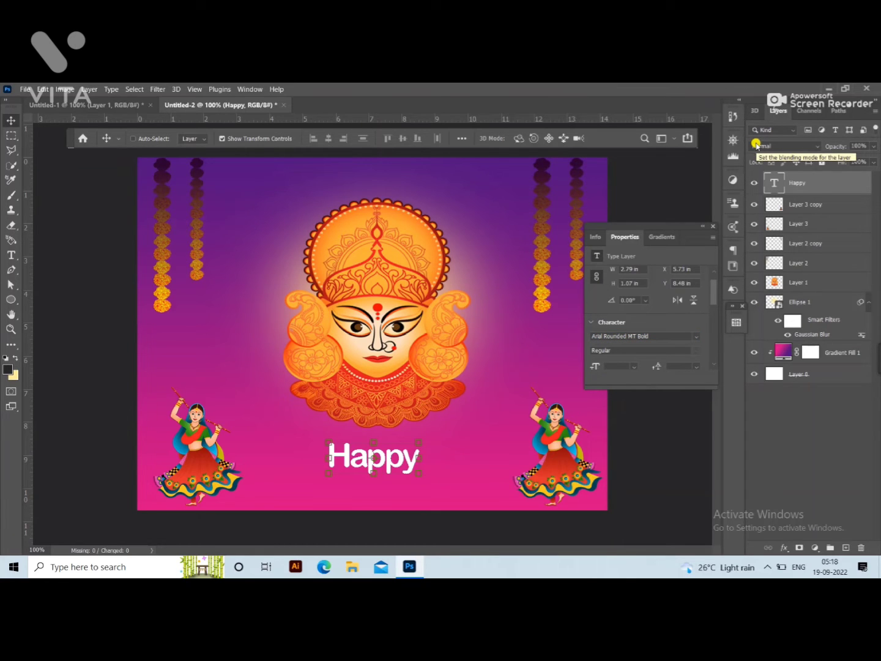
left_click(11, 254)
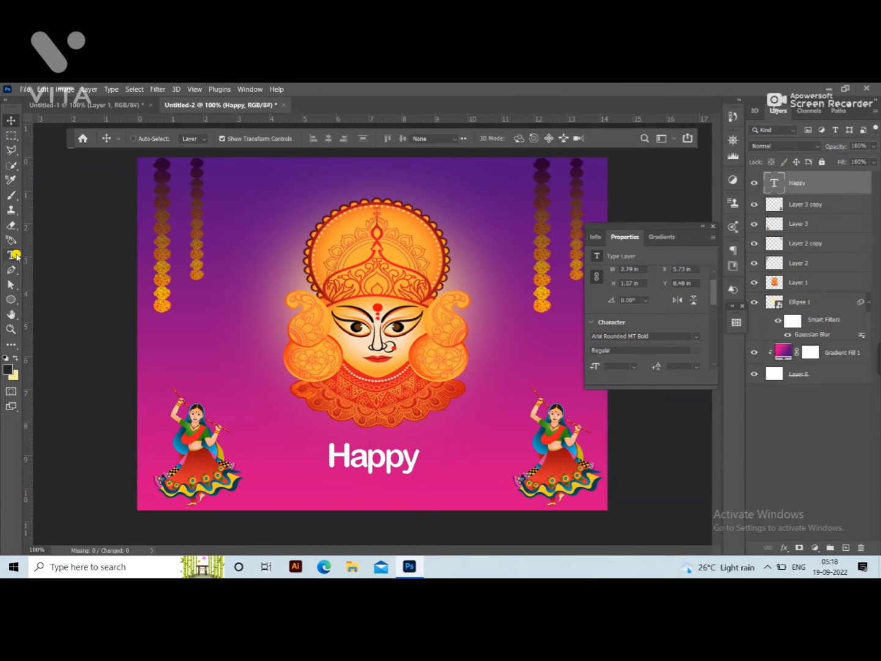
left_click(344, 498)
Step: Type 'Navratri' in the Magneto font and place it just below 'Happy'
key("BackSpace")
type("Nav")
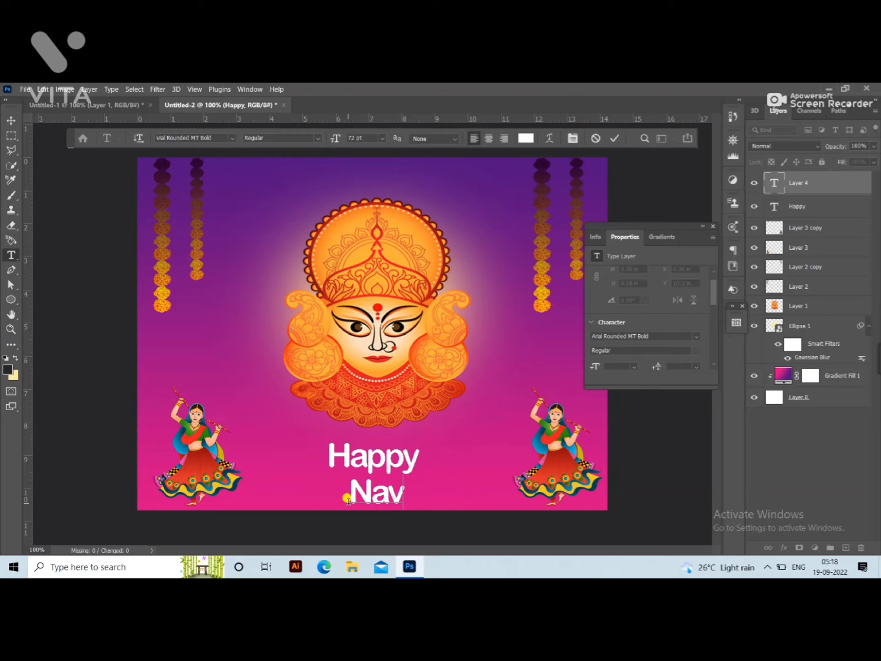
type("ratri")
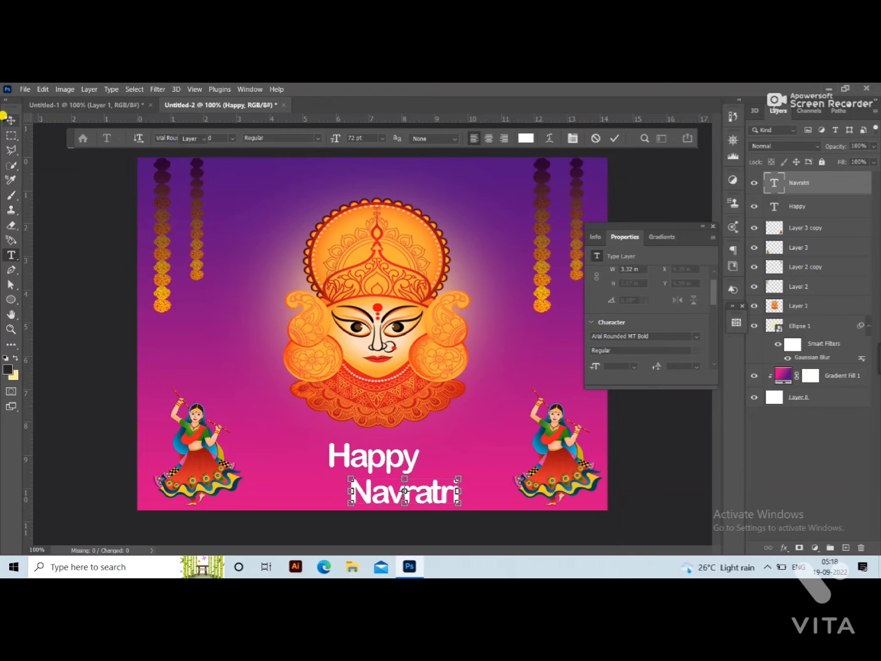
left_click(10, 120)
left_click(420, 508)
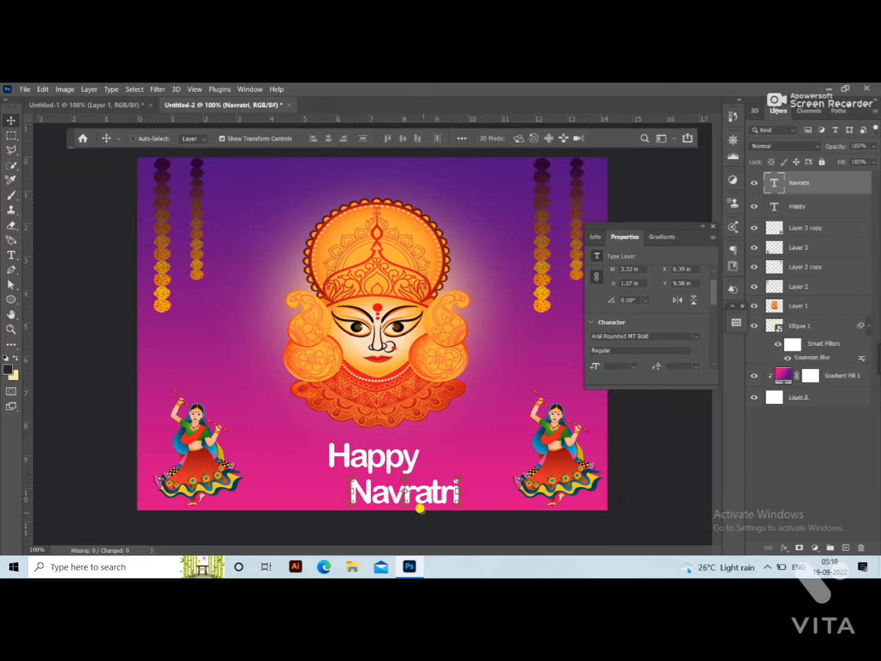
left_click(703, 339)
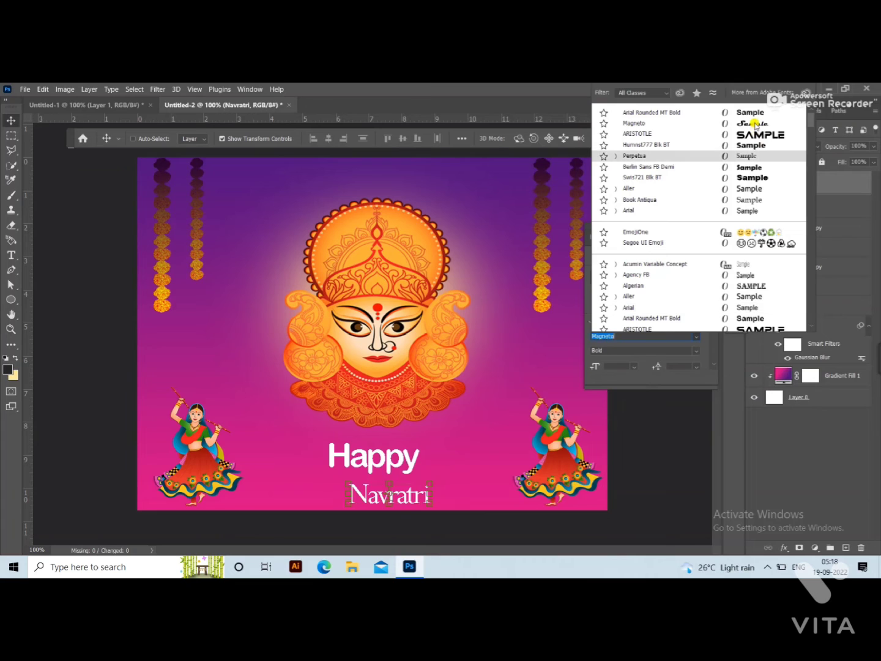
left_click(755, 124)
left_click_drag(446, 497, 407, 489)
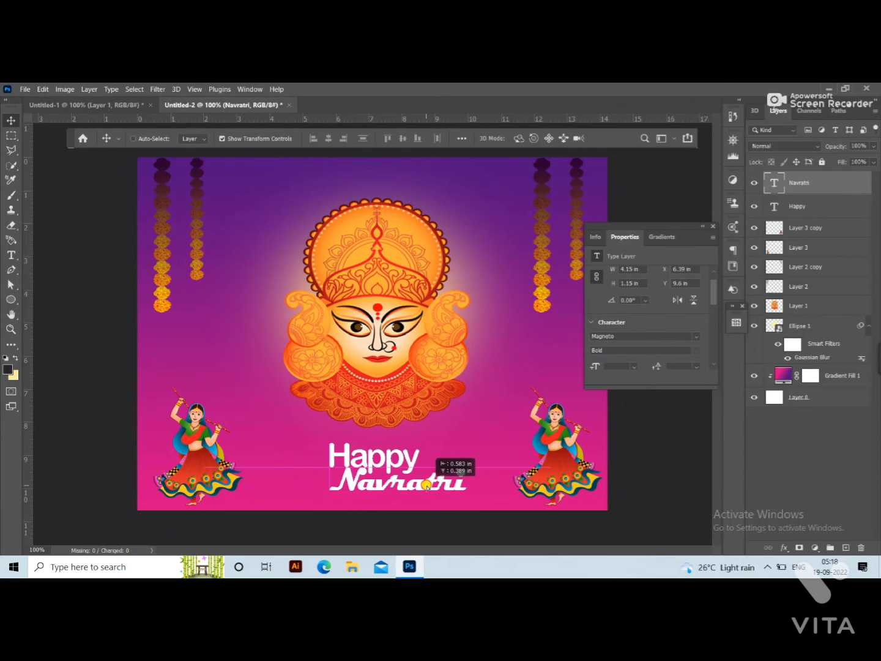
left_click_drag(407, 490, 428, 492)
Step: Enlarge 'Navratri' proportionally and recentre 'Happy' above it
left_click(803, 210)
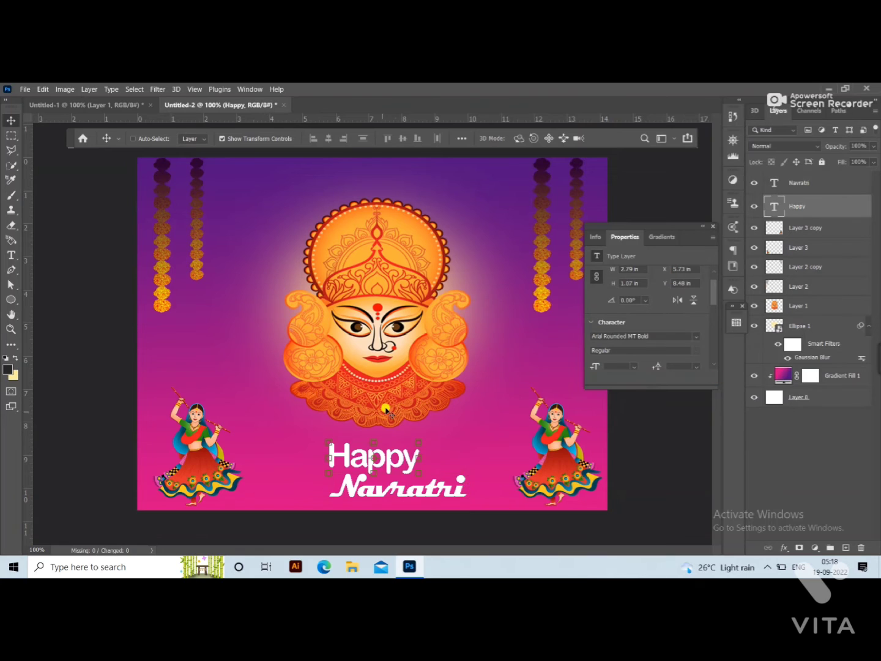
left_click_drag(394, 463, 405, 484)
left_click(831, 180)
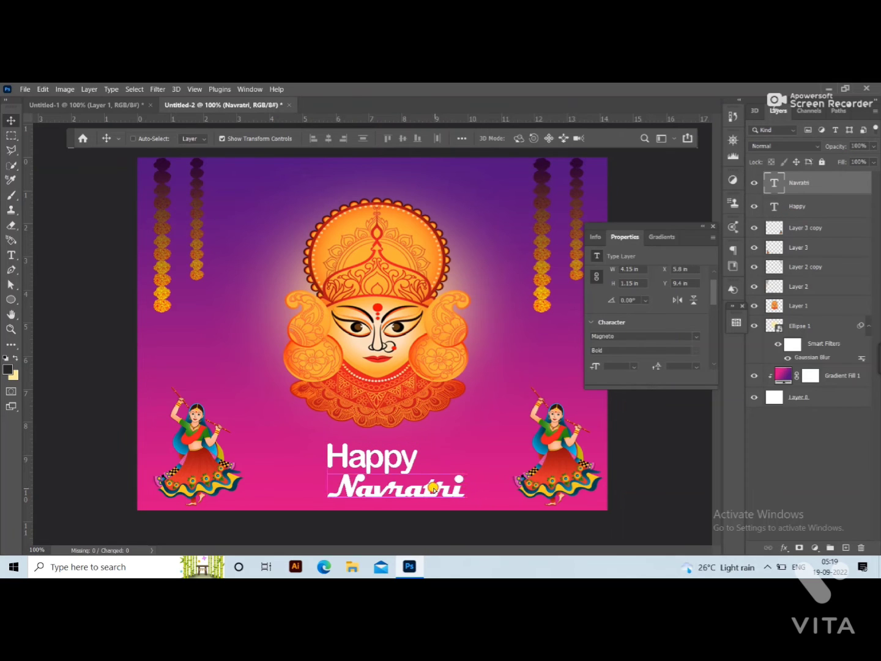
scroll(653, 350, "down", 1)
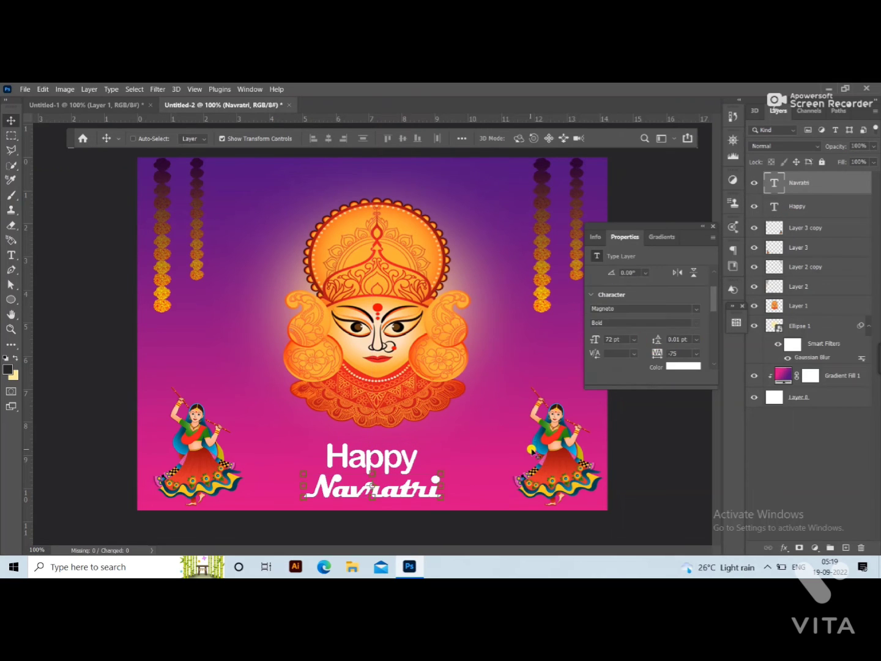
left_click_drag(440, 492, 458, 510)
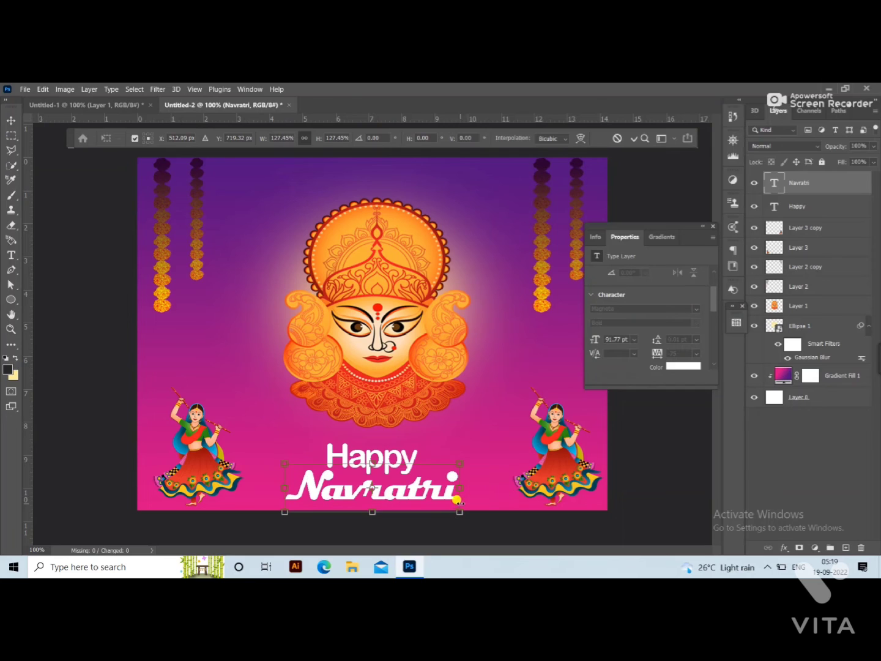
left_click(834, 206)
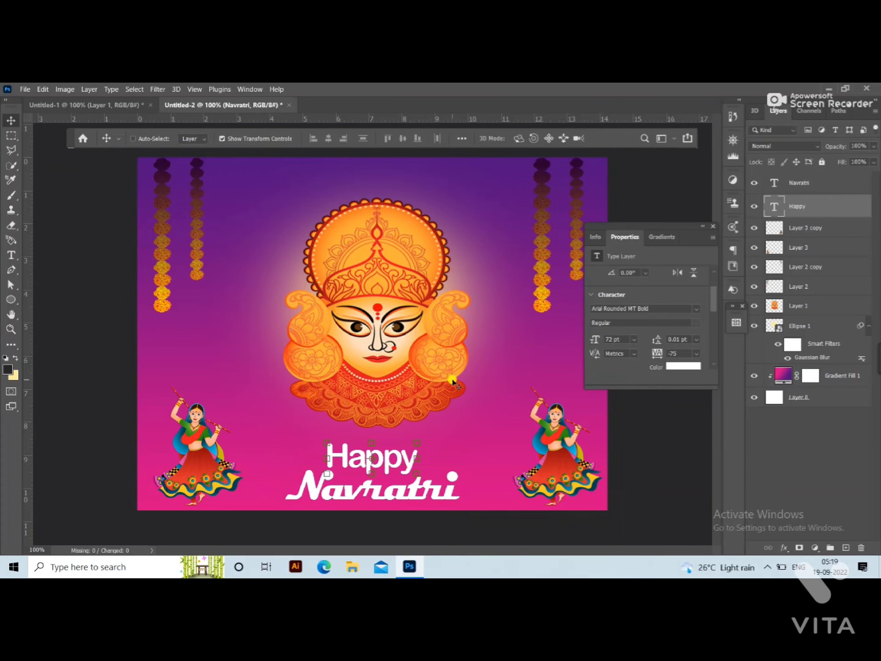
mouse_move(401, 455)
left_mouse_down()
mouse_move(416, 469)
mouse_move(408, 456)
left_mouse_up()
Step: Recolour 'Happy' deep orange, sampled from the goddess's ornaments
scroll(690, 358, "down", 1)
left_click(683, 331)
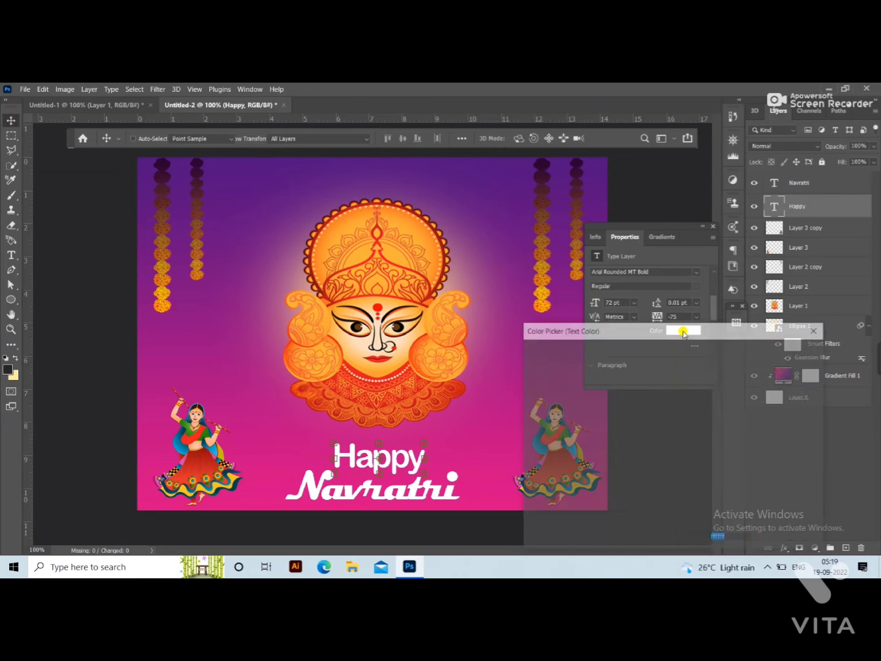
left_click(686, 481)
left_click(662, 369)
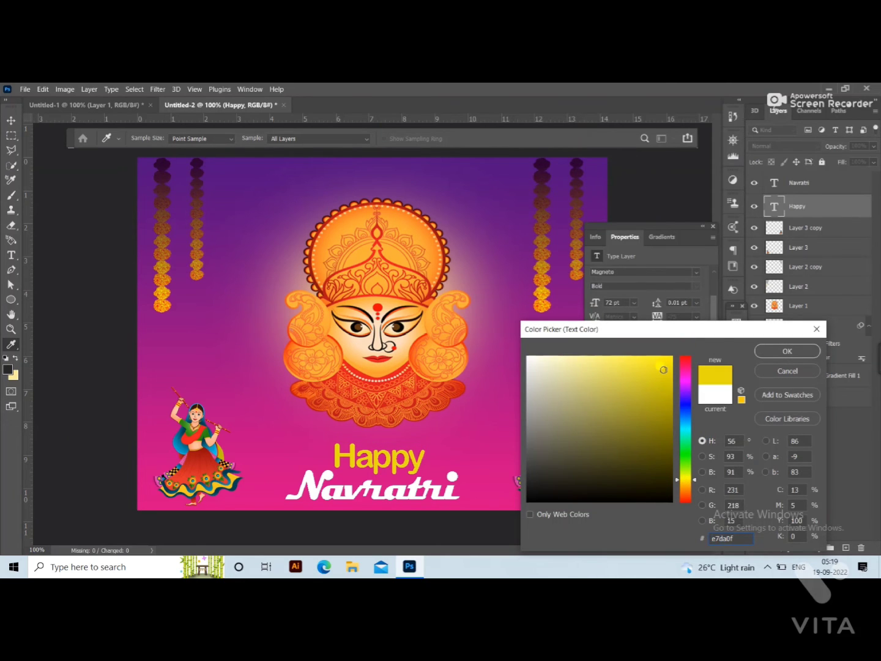
left_click(421, 329)
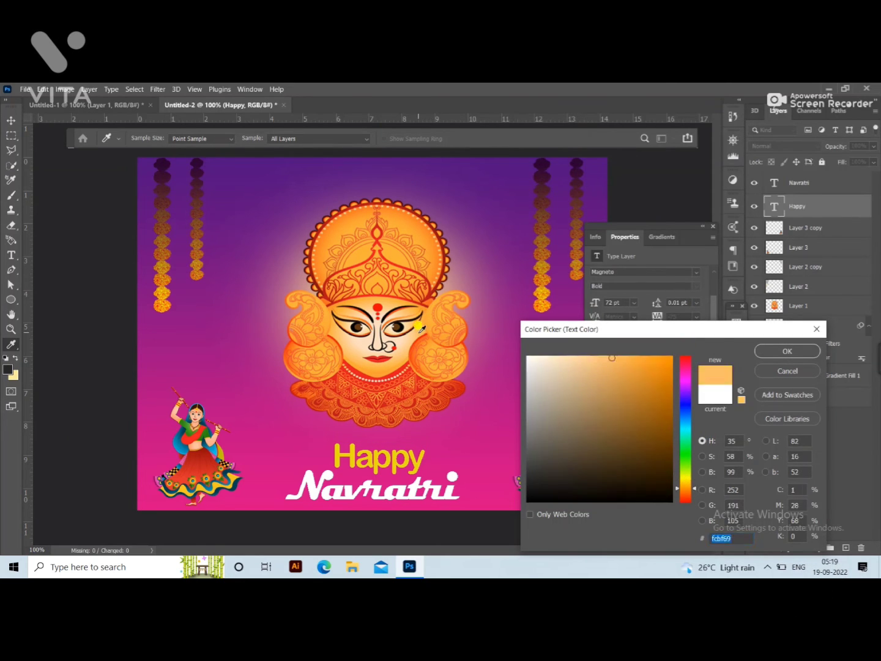
left_click(412, 396)
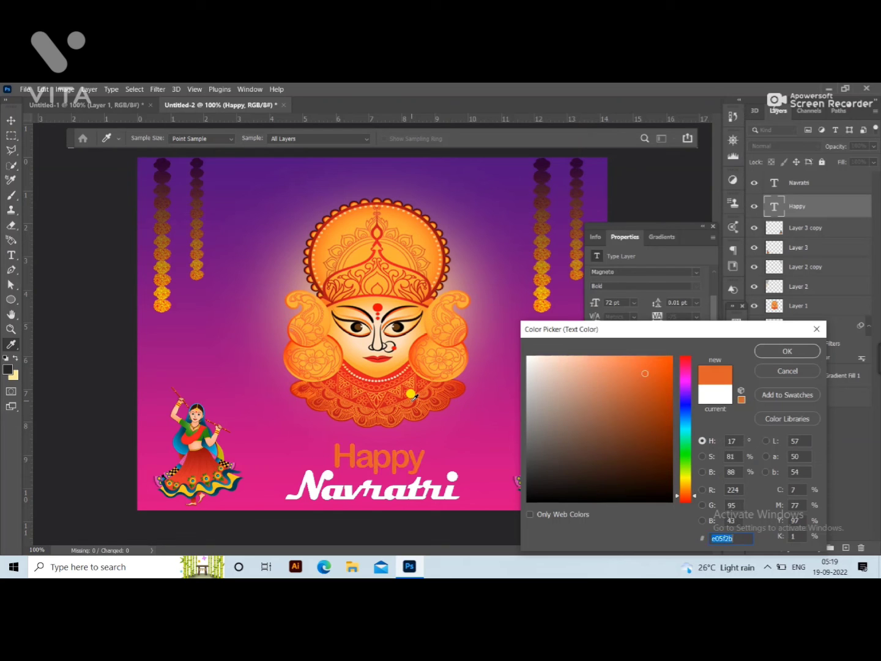
left_click(777, 352)
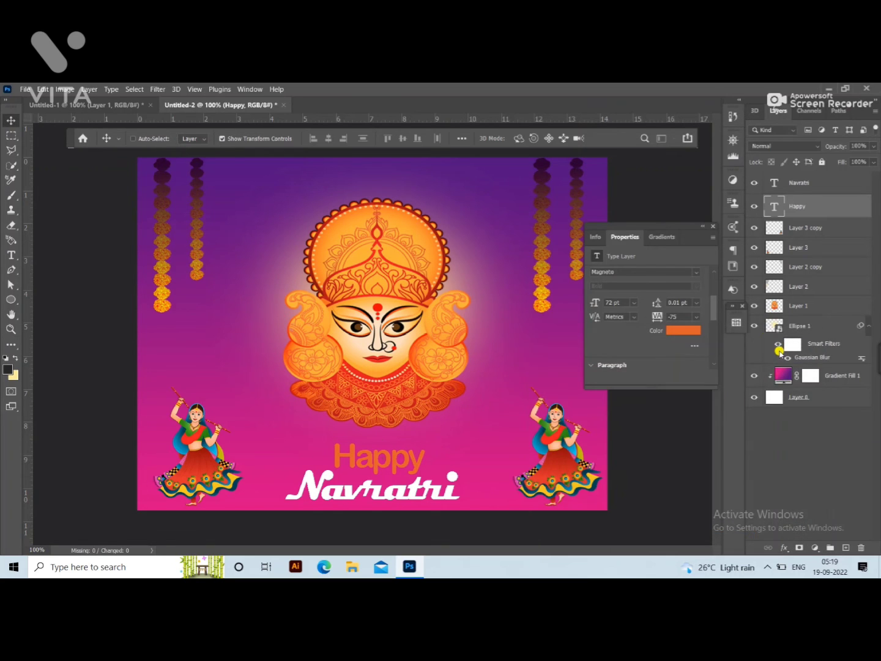
Step: Recolour 'Navratri' to the same orange as 'Happy'
left_click(802, 181)
left_click(676, 332)
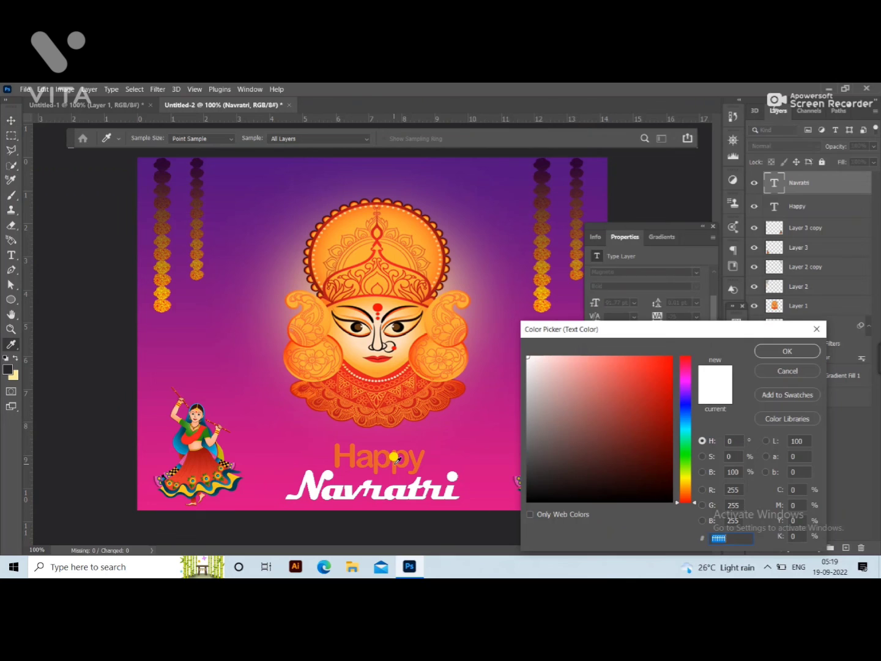
left_click(414, 454)
left_click(790, 351)
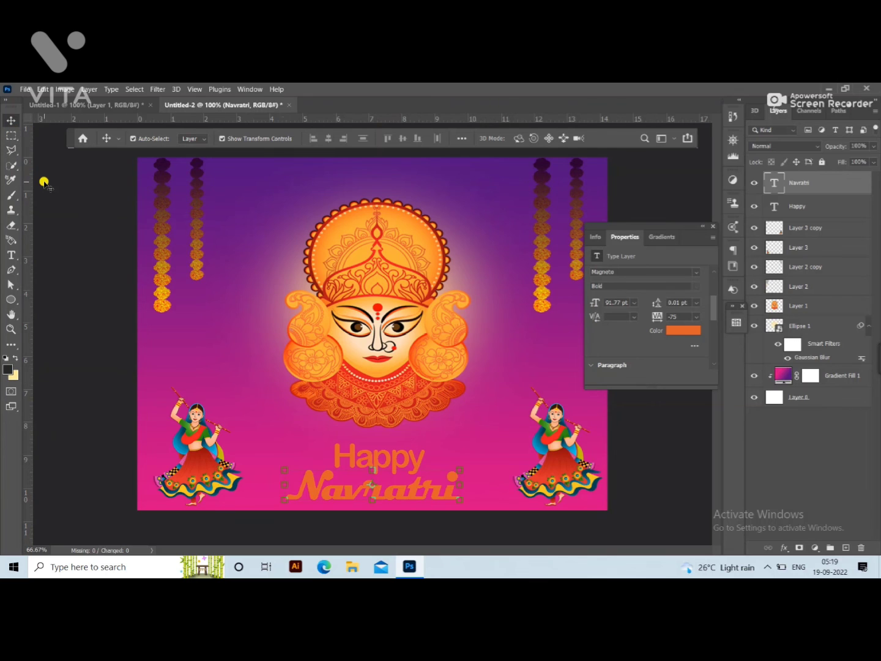
Step: Recolour the Navratri text to golden yellow #e0c42b
key("ctrl+minus")
left_click(818, 328)
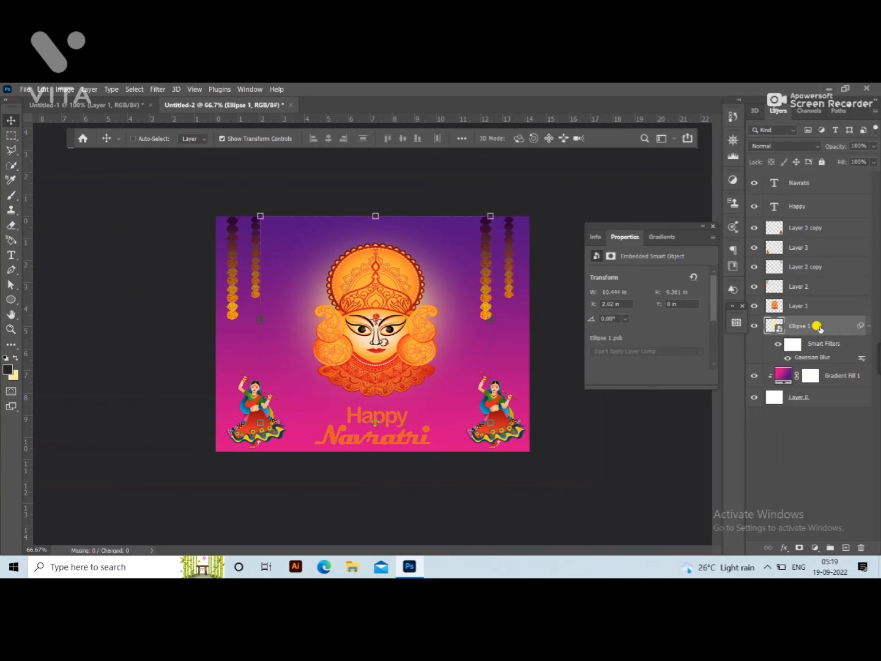
left_click(804, 183)
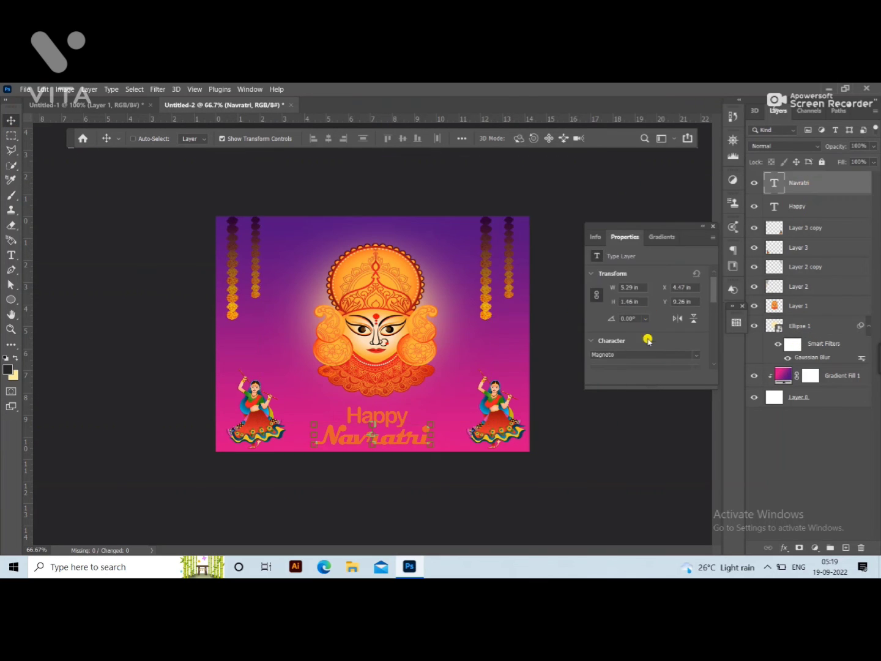
scroll(647, 338, "down", 3)
left_click(667, 341)
left_click(690, 482)
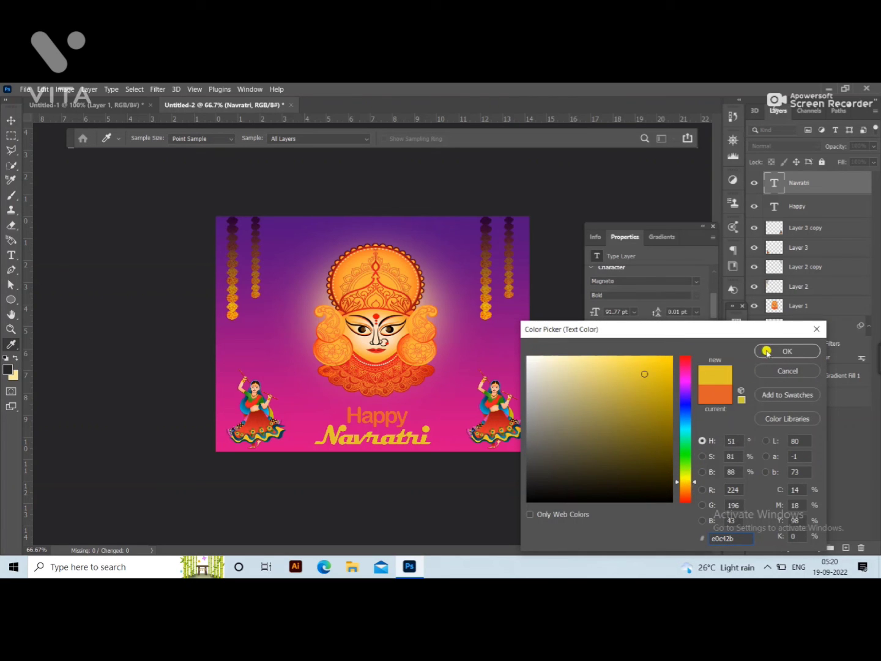
left_click(768, 352)
Step: Give the Happy text the same golden yellow #e0c42b and clear the layer selection
left_click(793, 208)
left_click(667, 339)
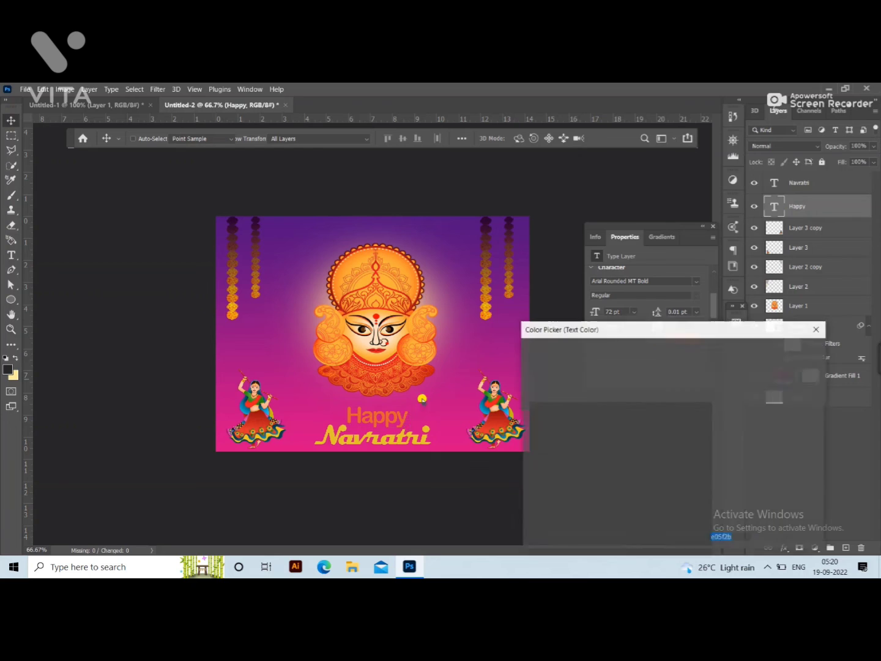
left_click(413, 434)
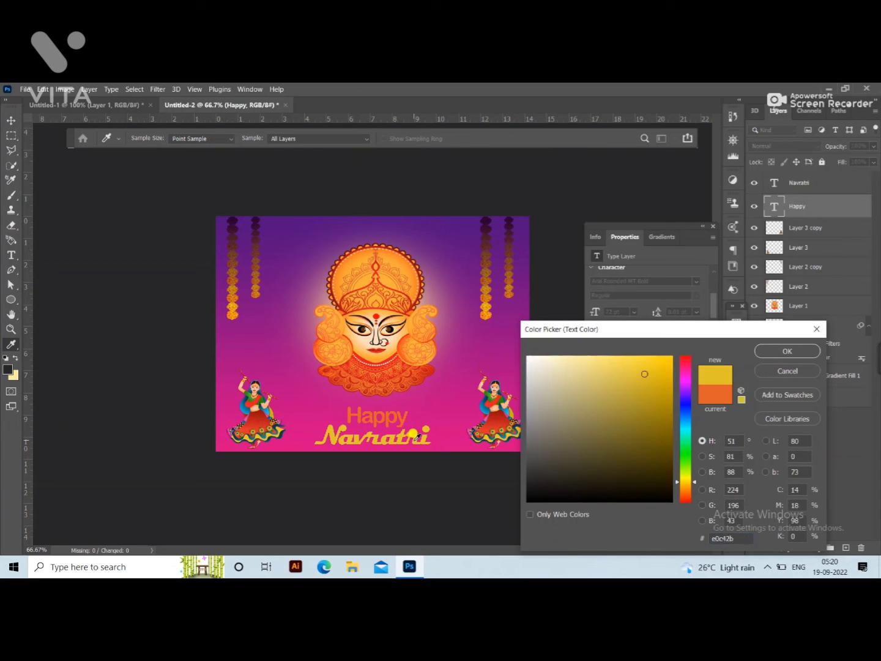
left_click(764, 350)
left_click(835, 301)
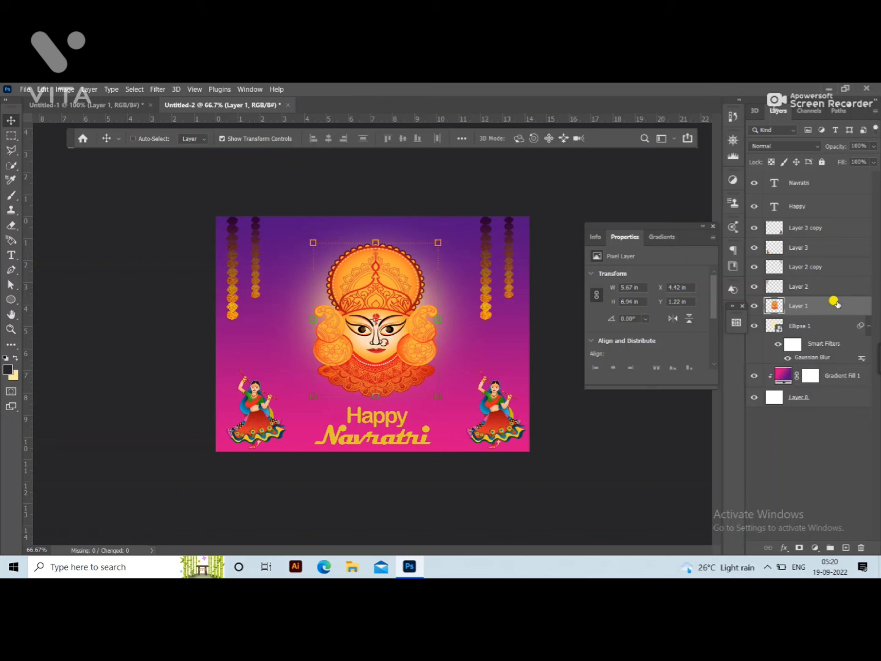
left_click(801, 422)
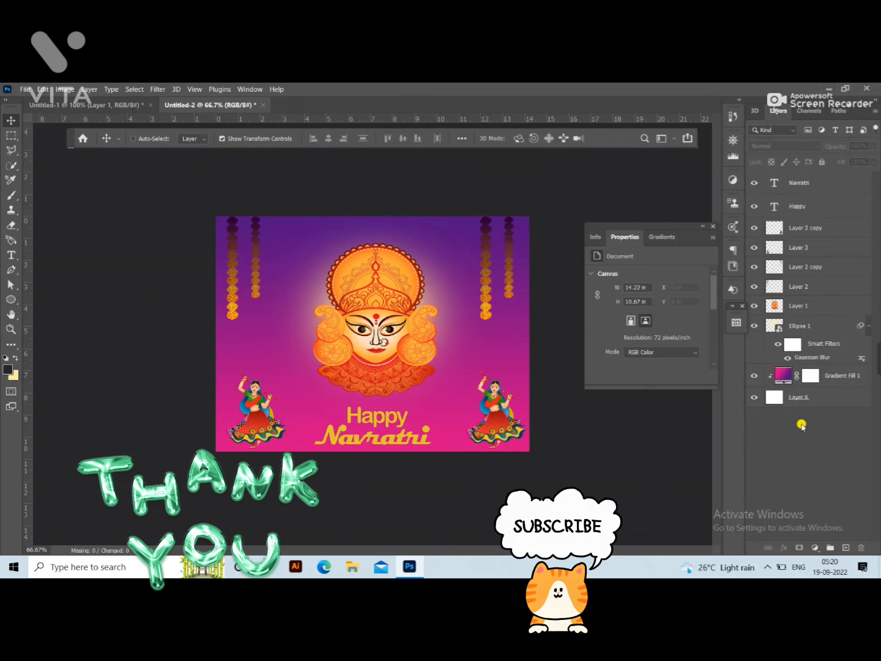